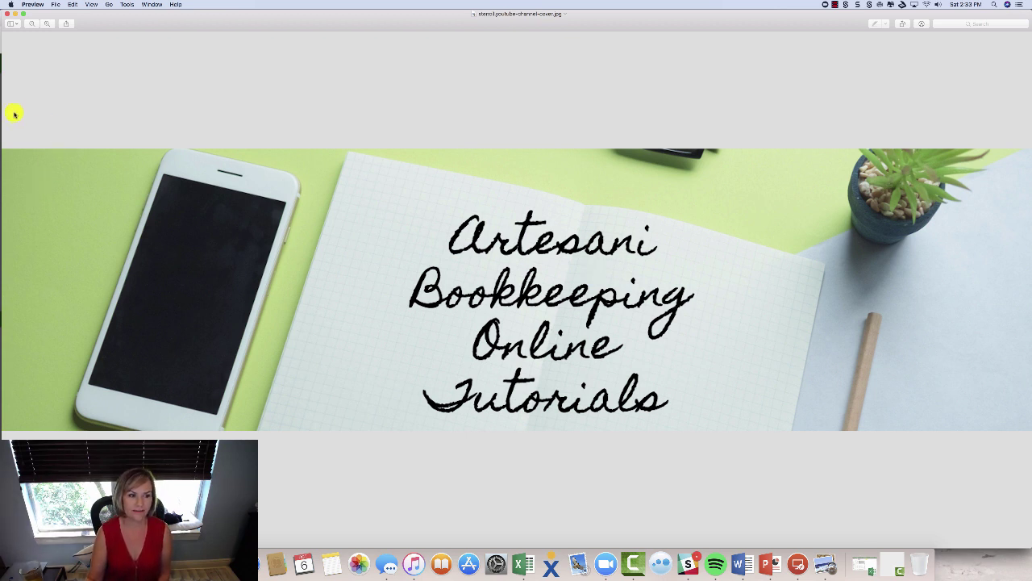
Step: Save the Security Deposit account as Other Current Liabilities and the Rental Income account as Income with detail type Other Primary Income
click(16, 14)
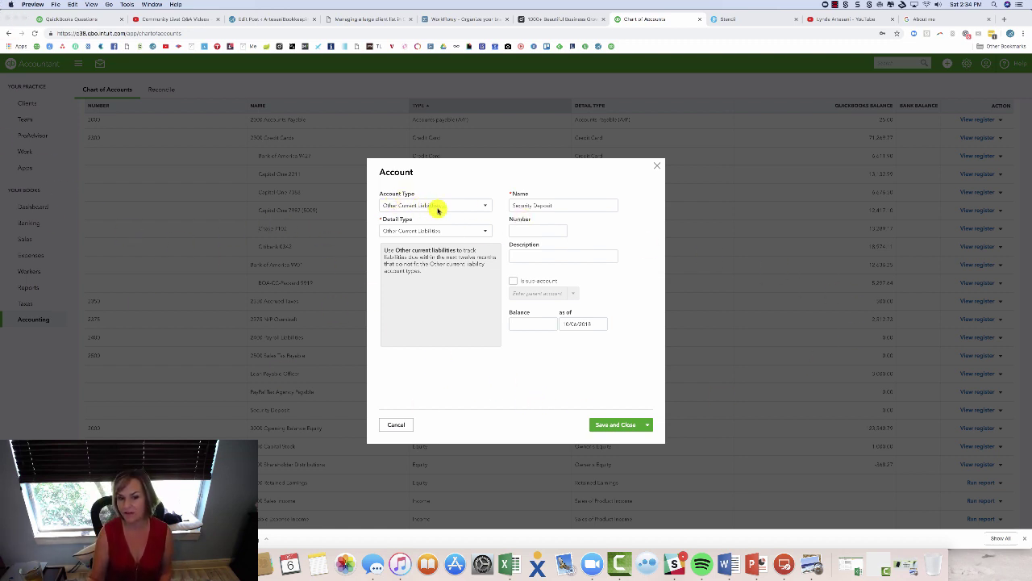
click(629, 427)
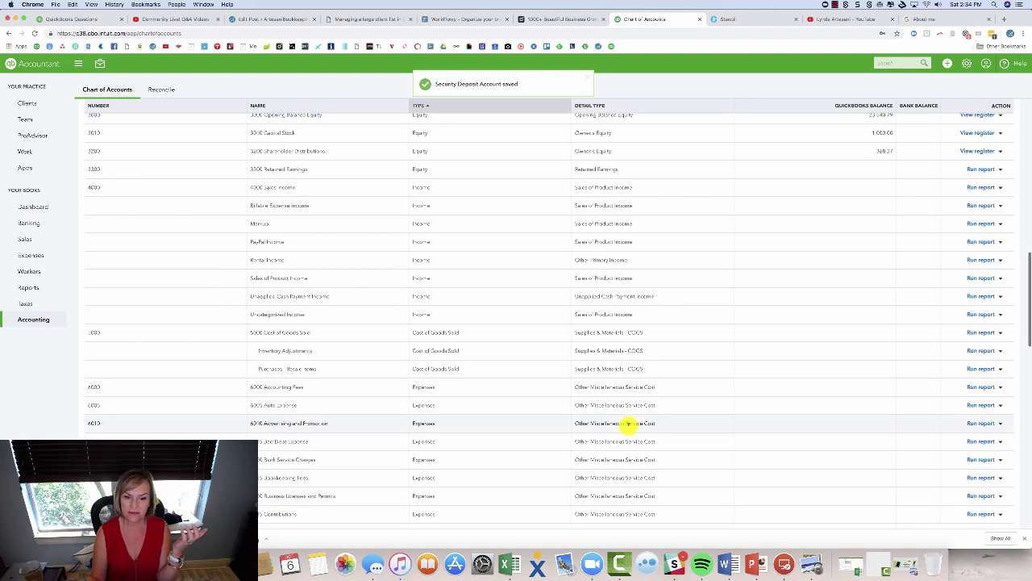
scroll(628, 425, down, 3)
scroll(628, 425, up, 3)
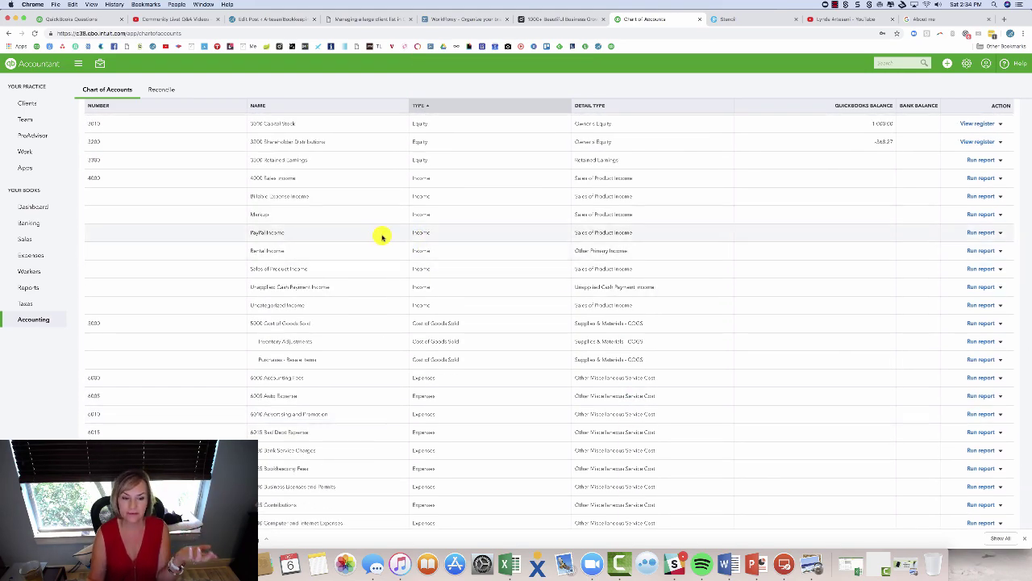
scroll(382, 236, up, 2)
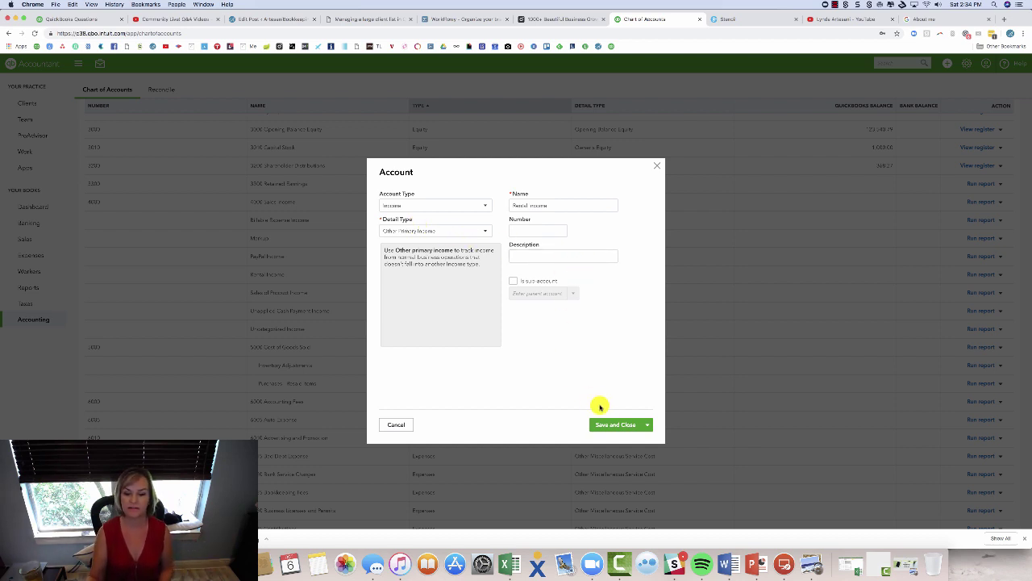
click(613, 423)
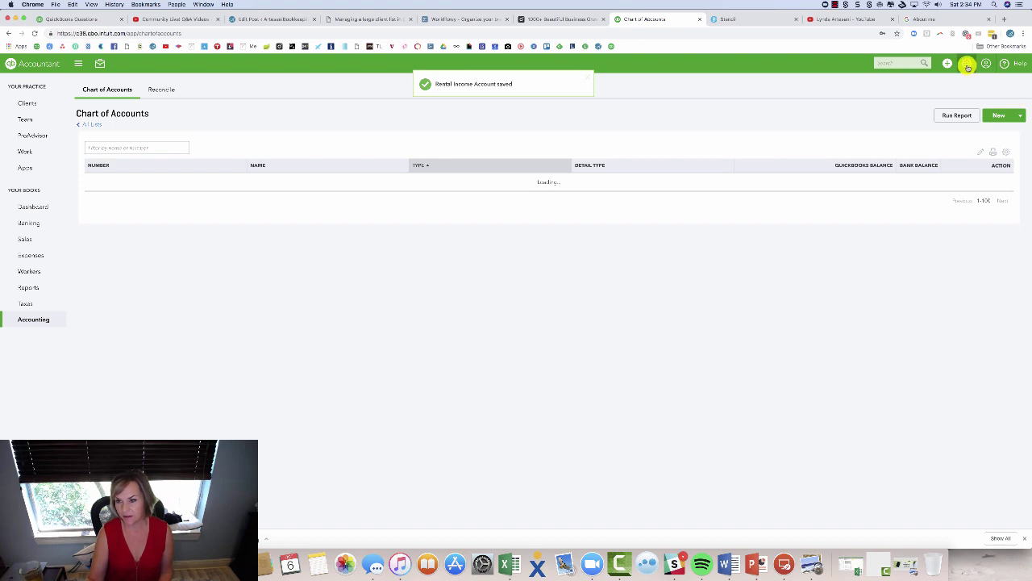
Step: View the available customer label options in the company settings and close the settings without saving a change
click(967, 63)
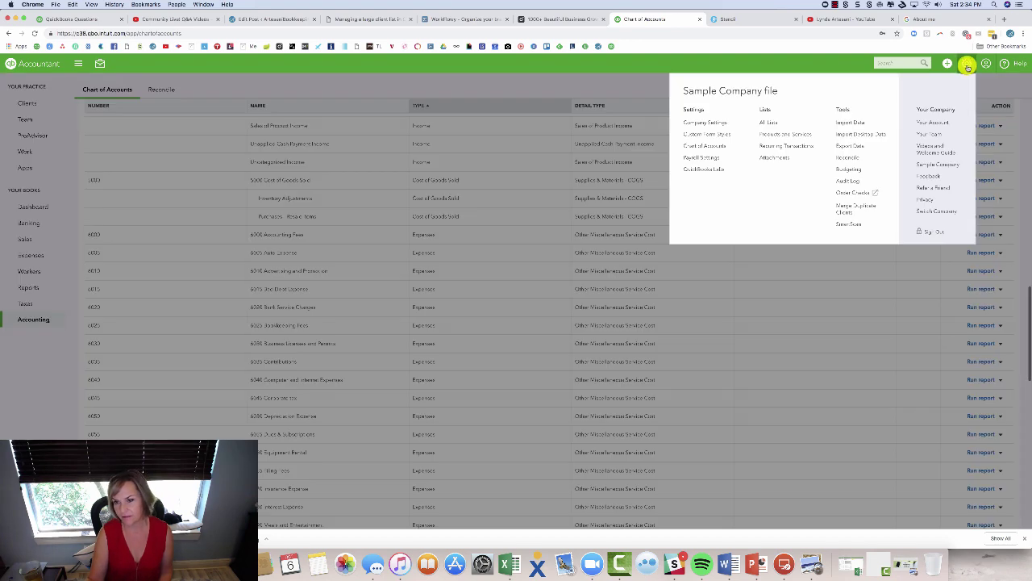
click(703, 122)
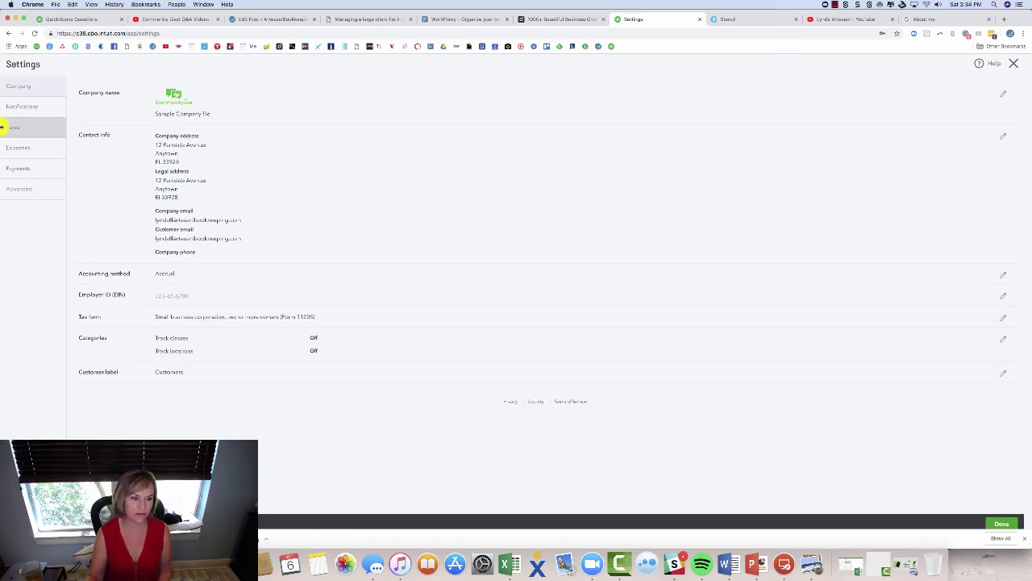
click(325, 372)
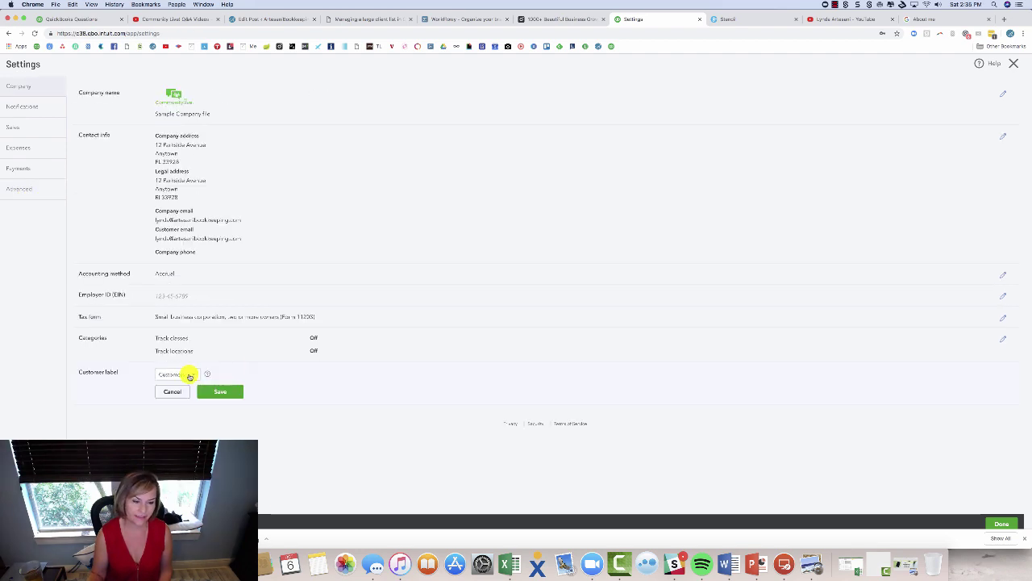
click(190, 375)
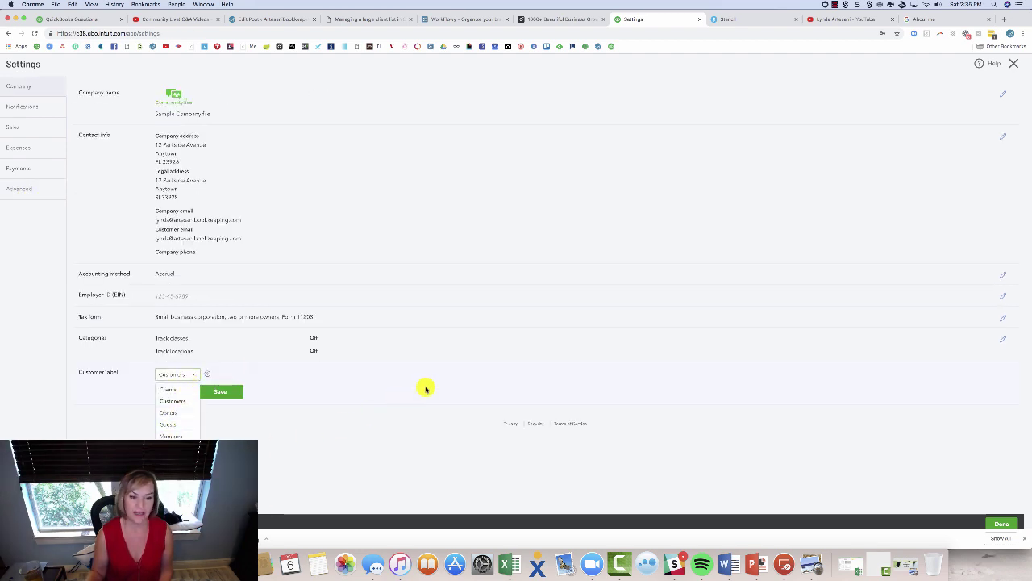
click(1013, 64)
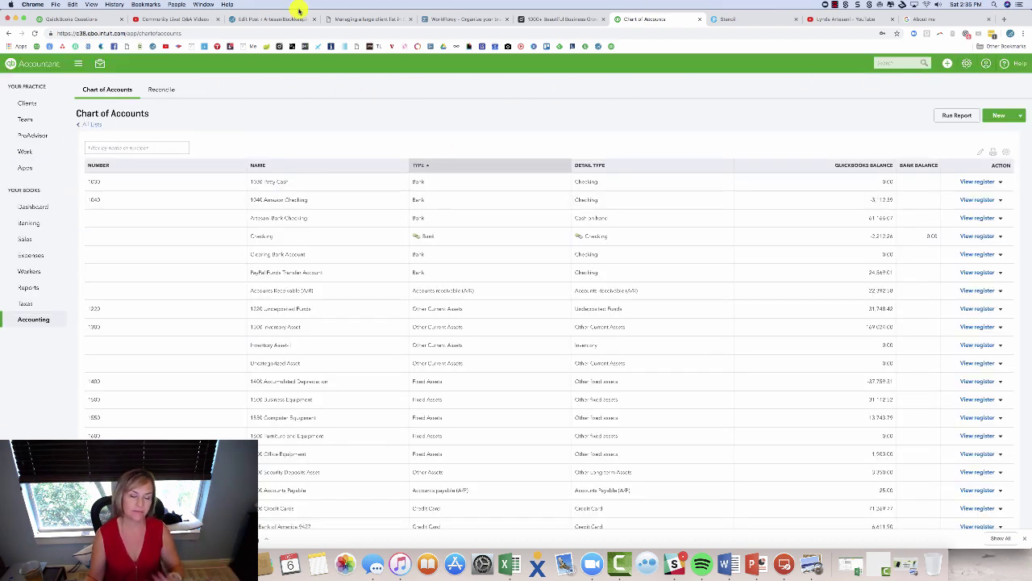
Step: Search the customer list by first name and open the tenant's customer record
mouse_move(38, 240)
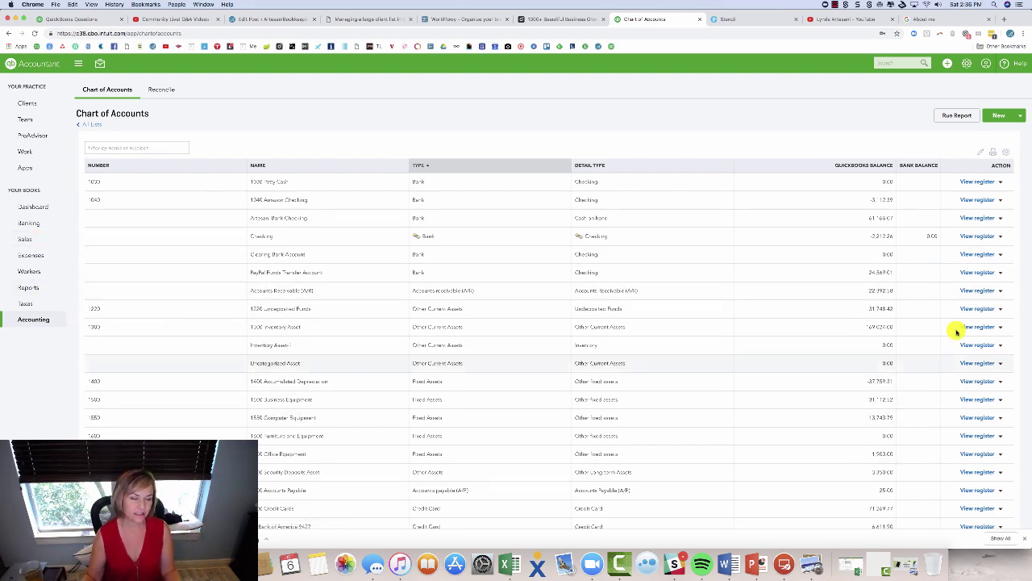
click(37, 242)
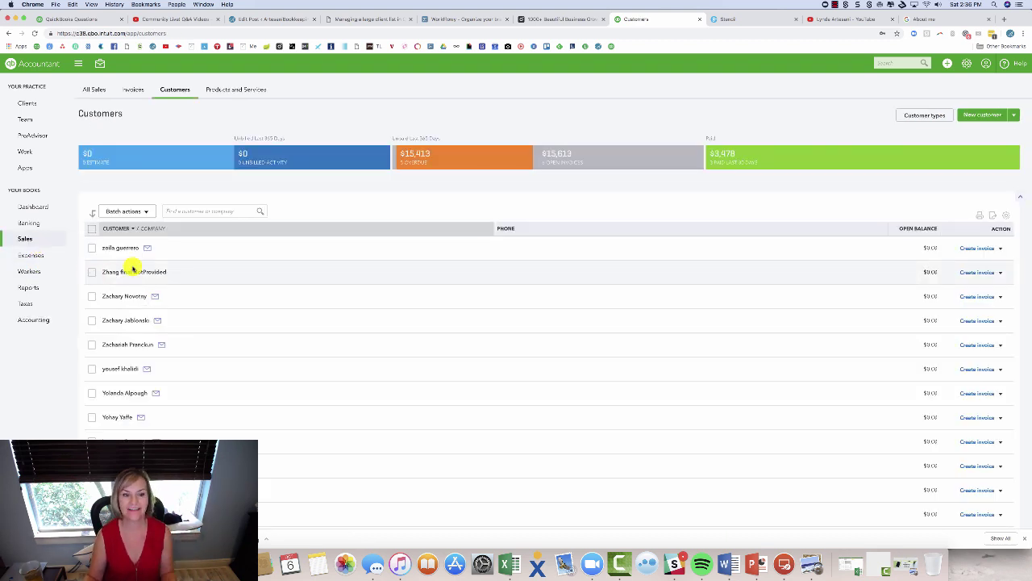
click(194, 211)
text(saly)
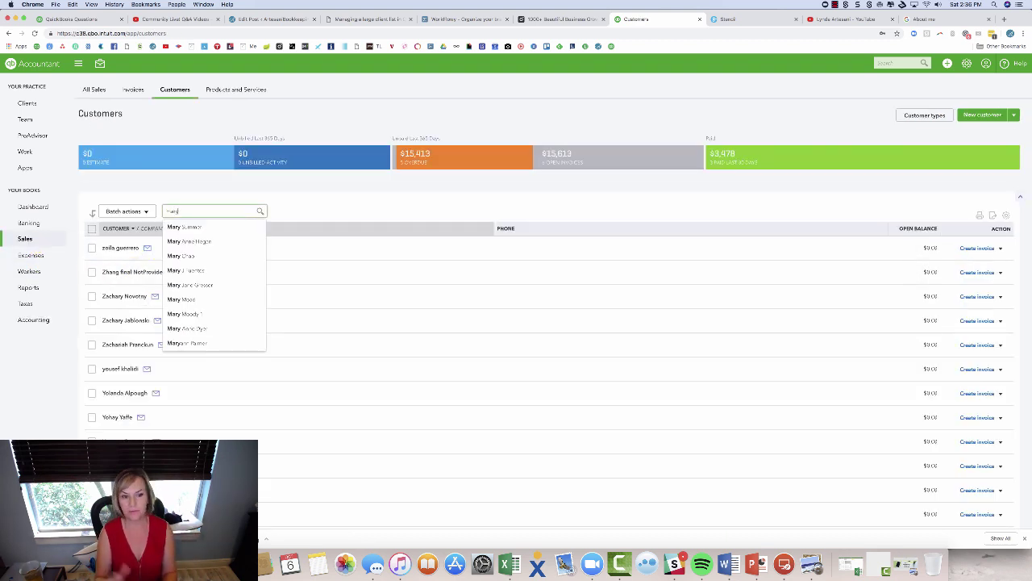
click(191, 284)
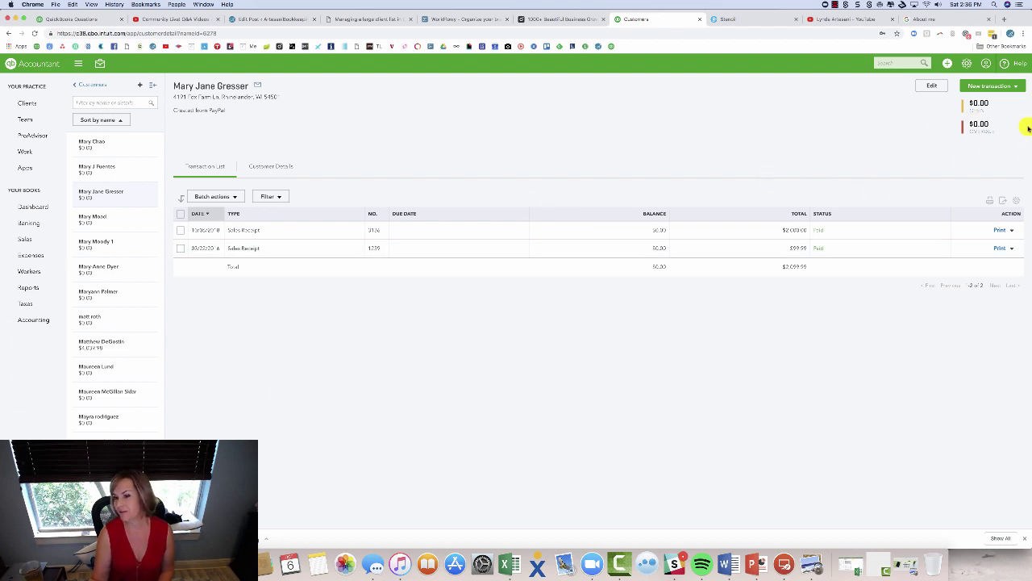
click(998, 87)
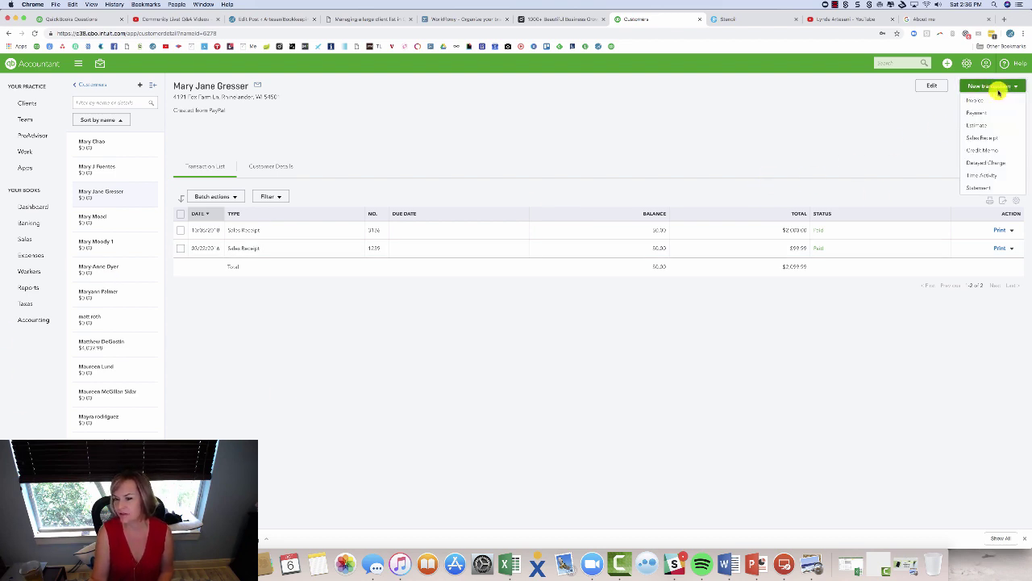
click(981, 138)
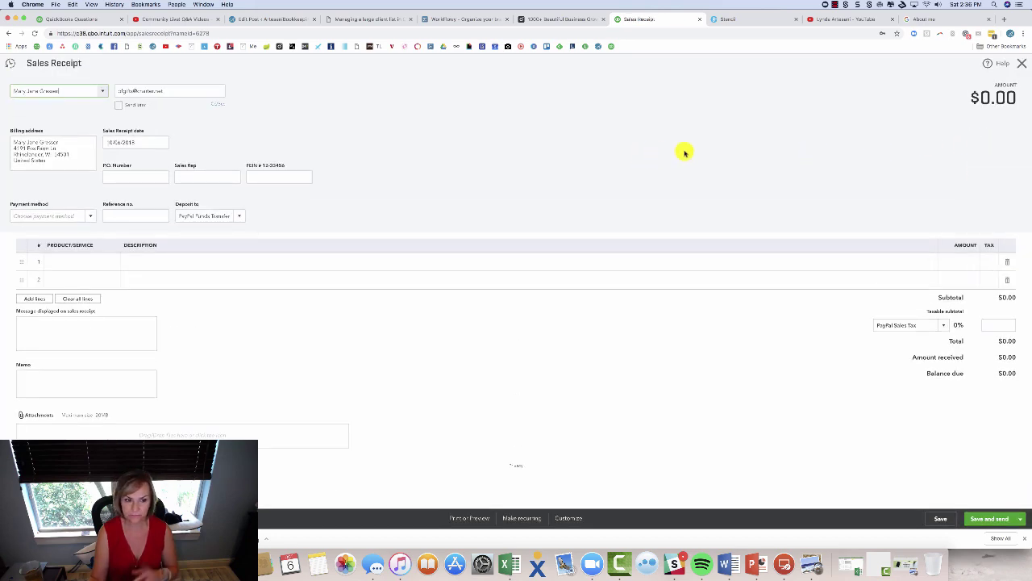
click(1023, 64)
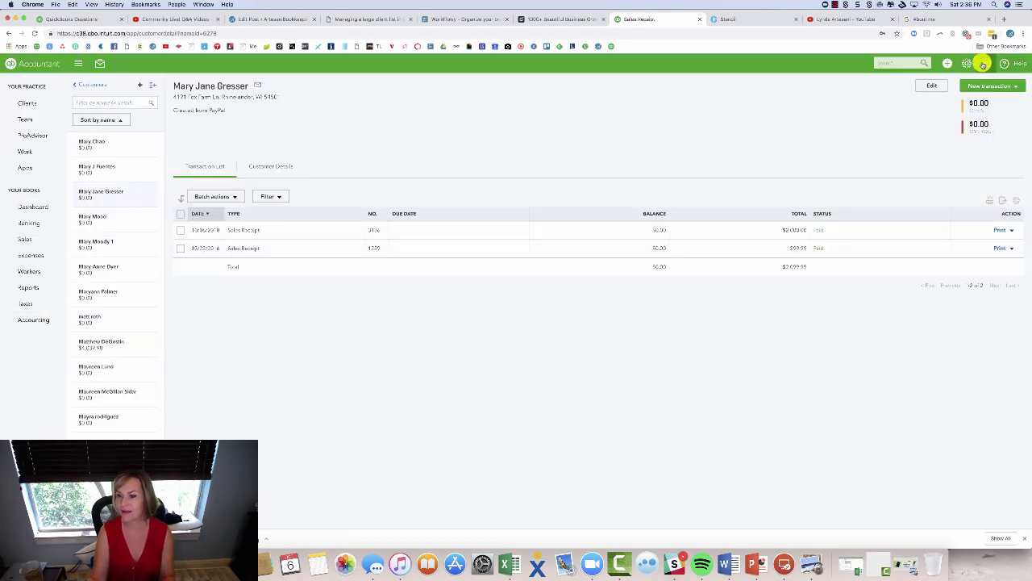
Step: Search the products and services list for "sec", review the Security Deposit item's details including its income account, and close it without changes
click(967, 64)
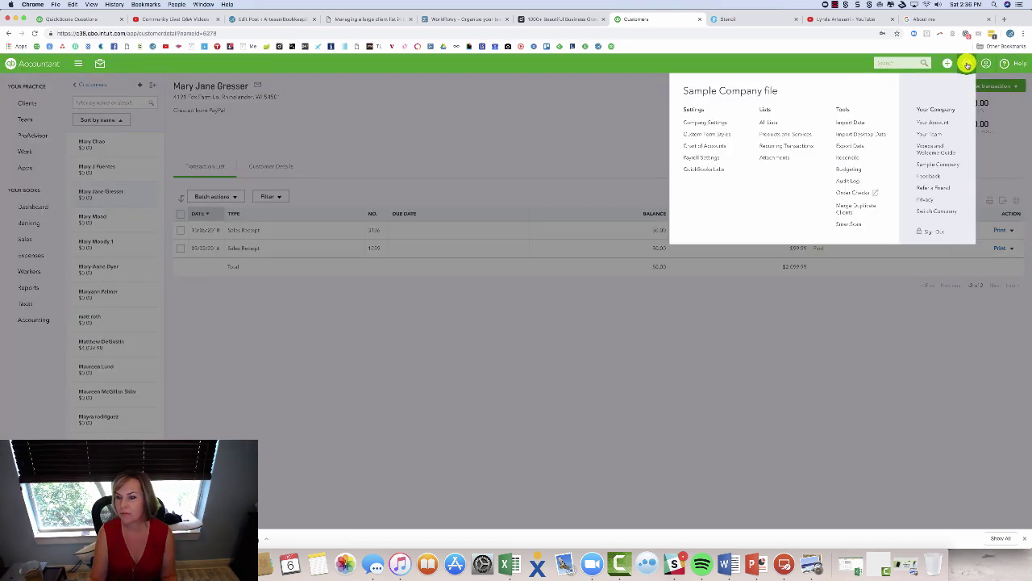
click(787, 133)
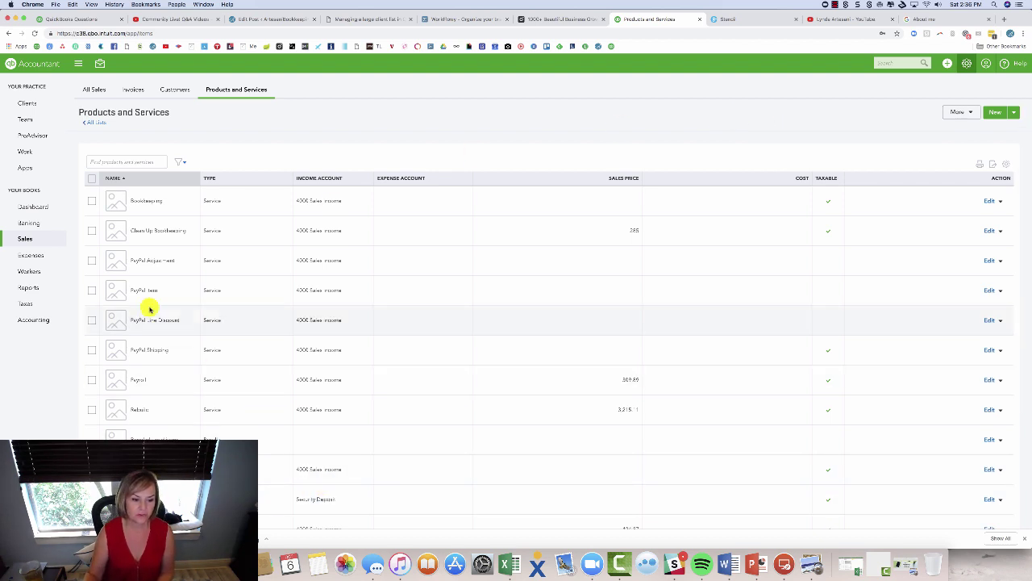
click(137, 161)
text(search)
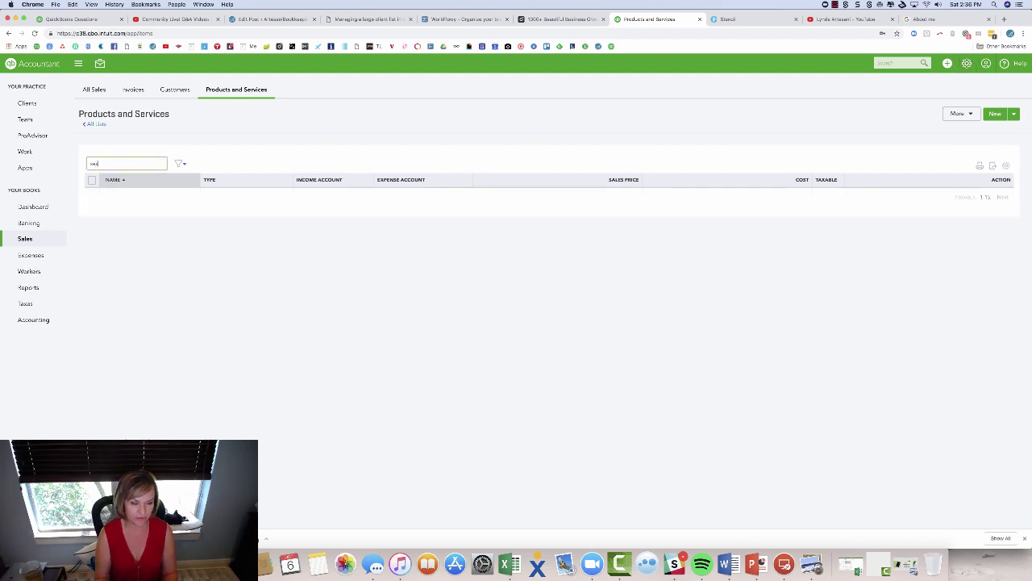
key(BackSpace)
key(BackSpace)
key(BackSpace)
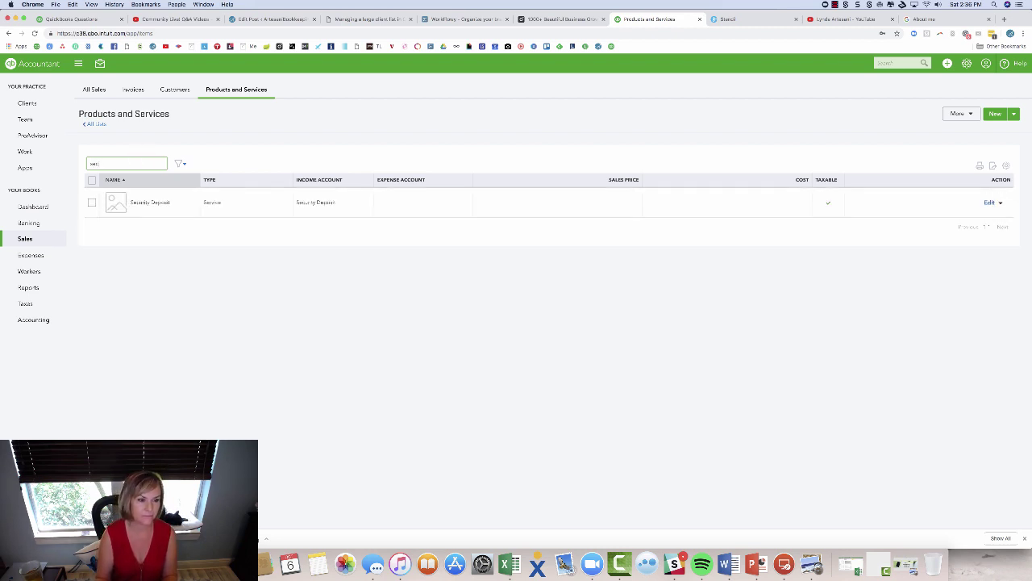
click(1000, 203)
click(985, 205)
click(984, 204)
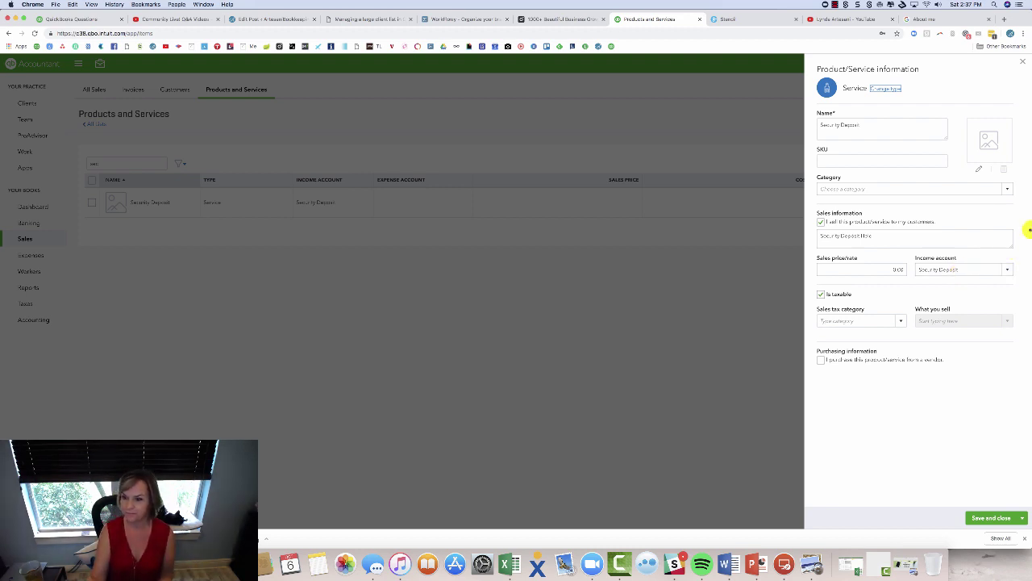
click(1022, 61)
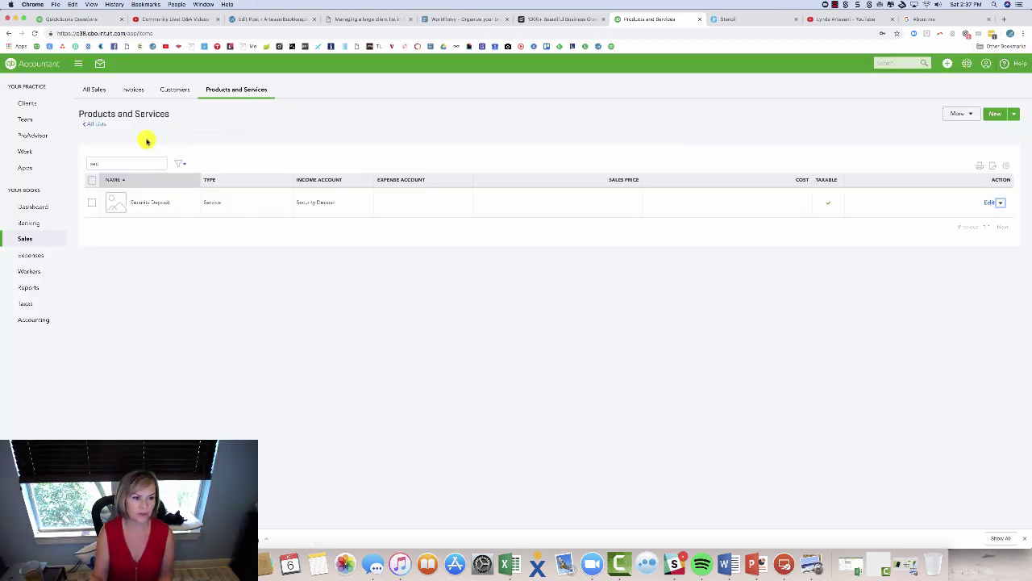
Step: Find the Rent service with the search "rent", set its income account to Rental Income and save it
drag(121, 162, 70, 162)
text(rent)
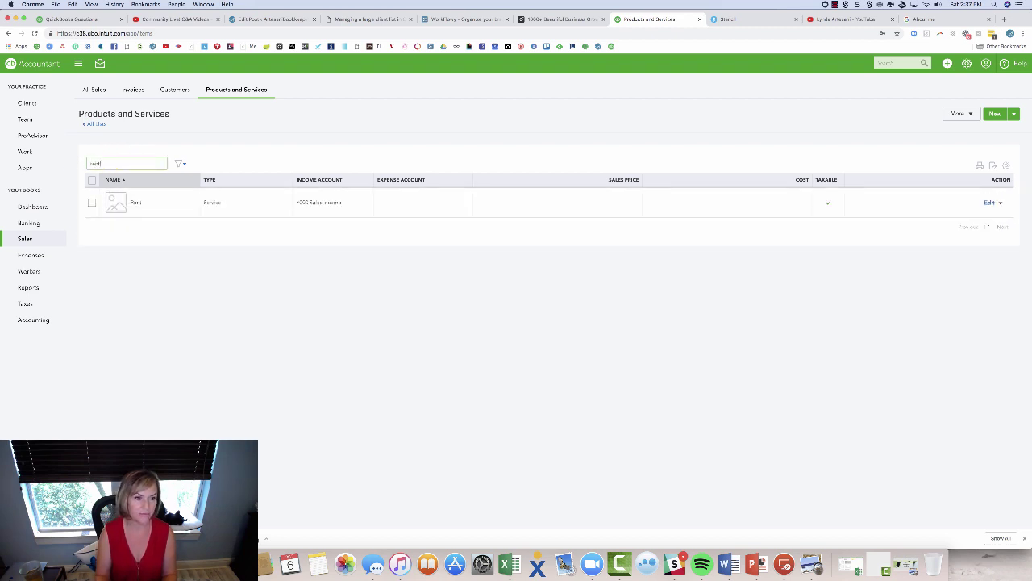
click(1001, 203)
click(990, 203)
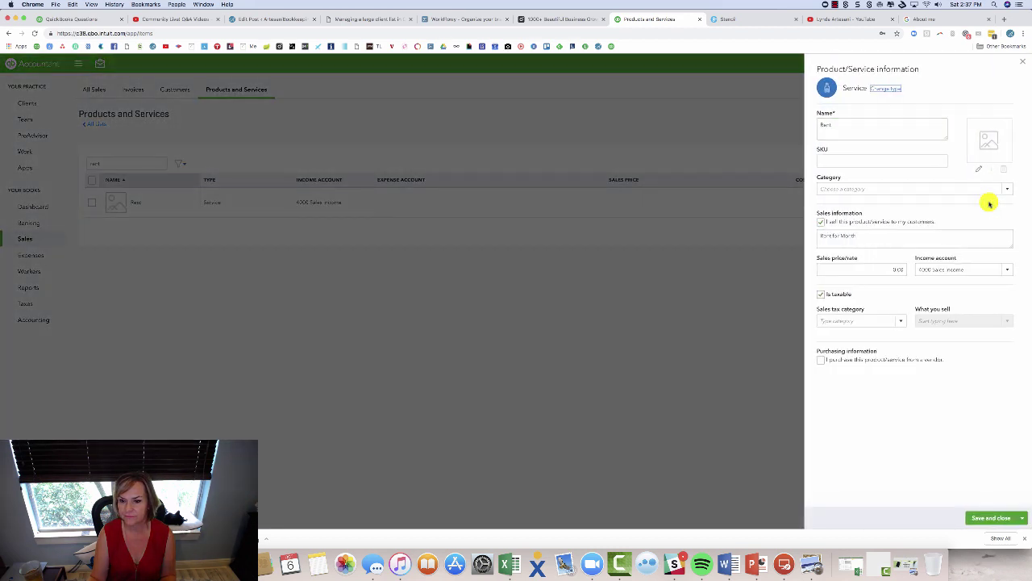
click(1011, 273)
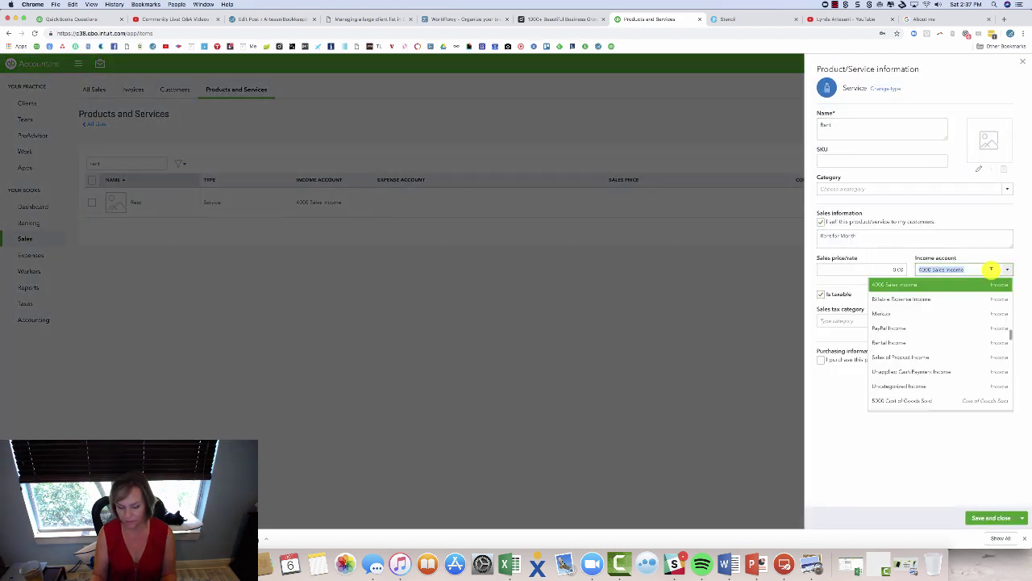
text(rent)
key(Return)
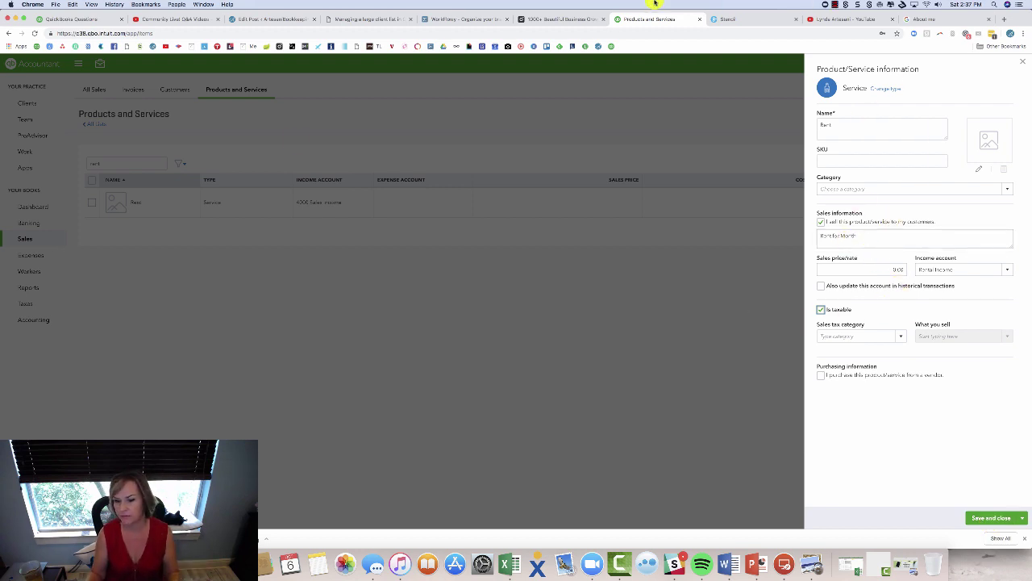
click(1004, 524)
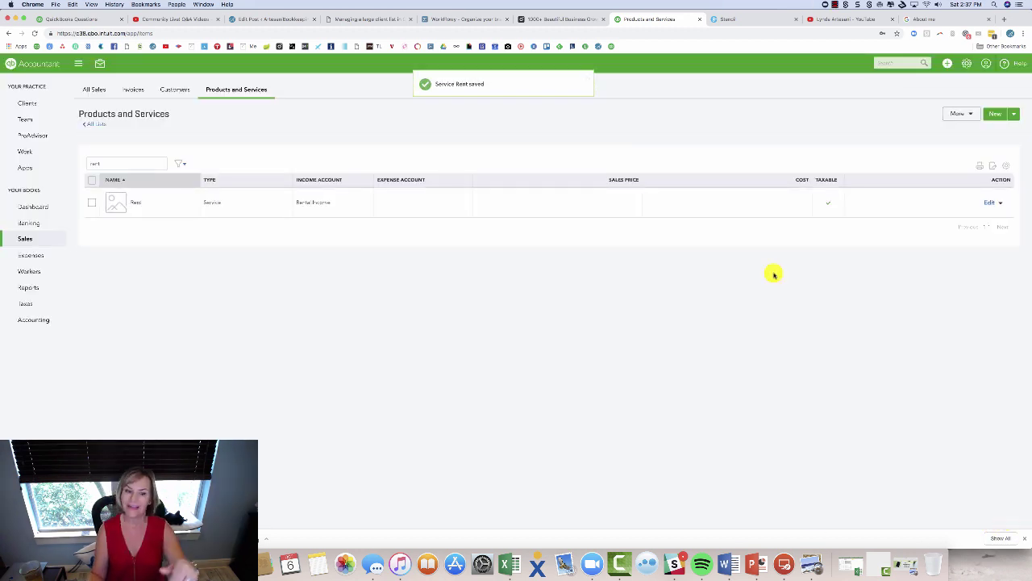
Step: Find the tenant in the customer list by first name and start a new sales receipt from their record
mouse_move(28, 242)
click(87, 276)
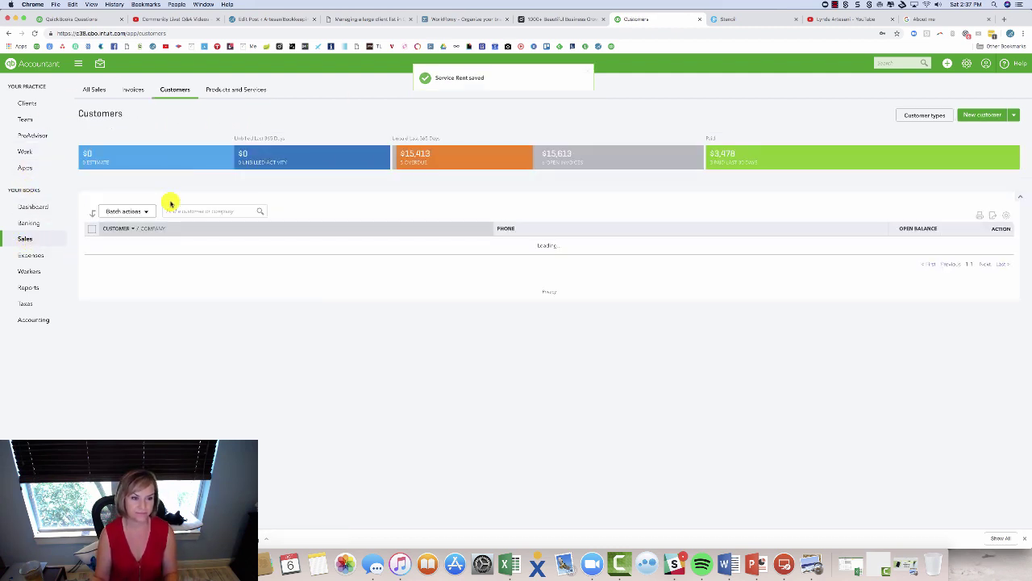
text(mary)
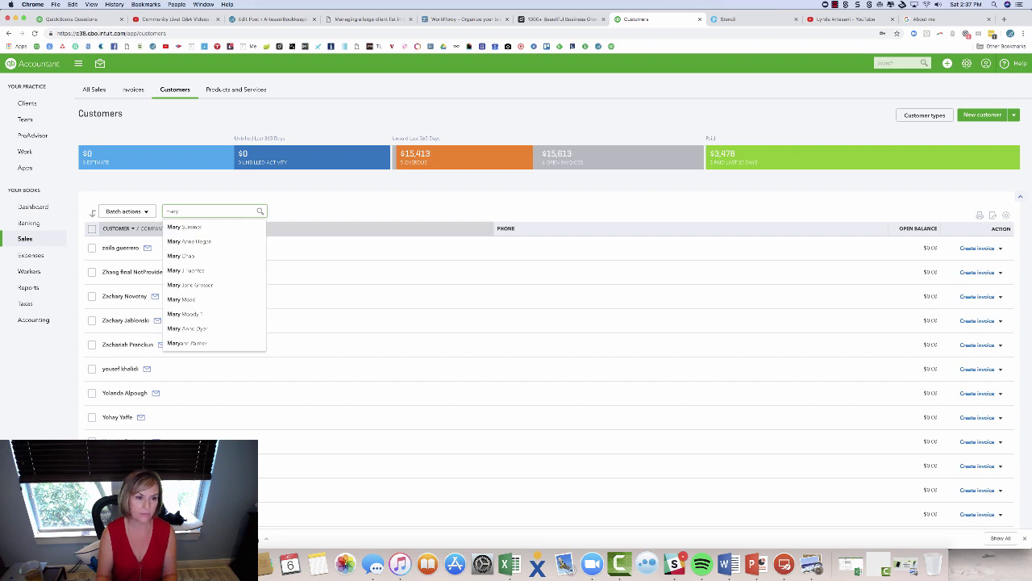
click(181, 286)
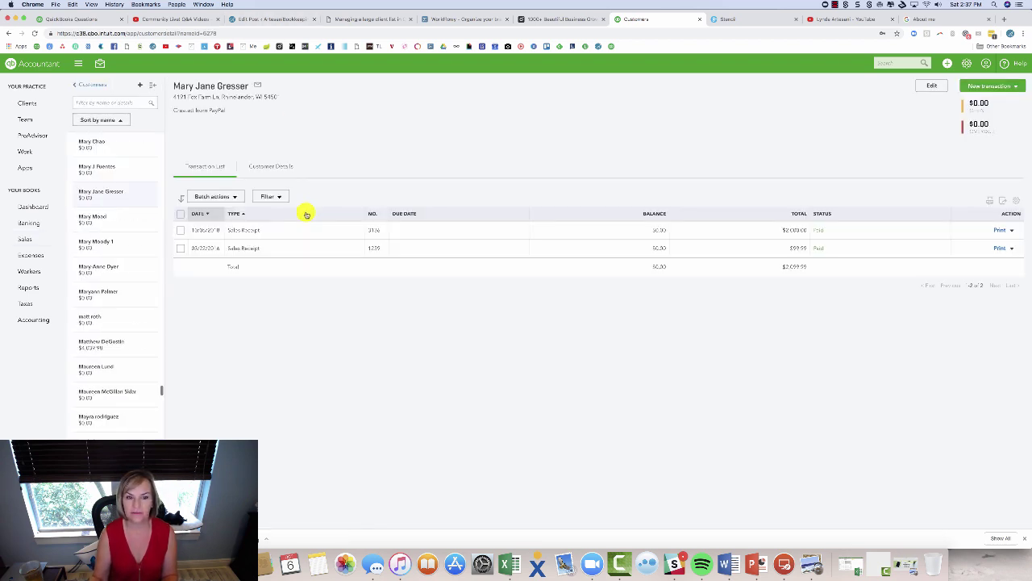
click(1006, 87)
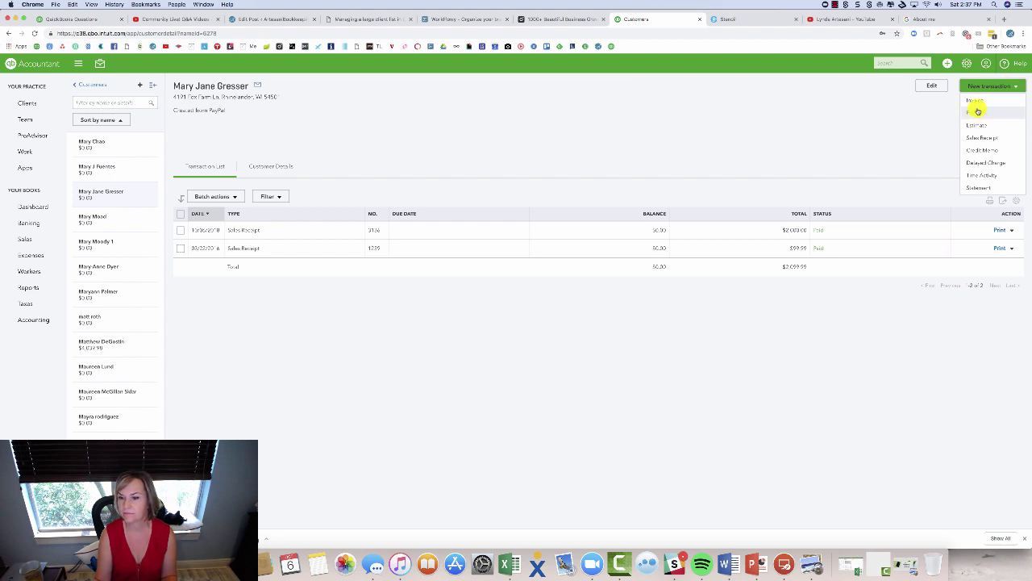
click(974, 138)
Step: Add the Rent service on the first line of the sales receipt with an amount of 1000
click(87, 259)
click(87, 260)
text(ren)
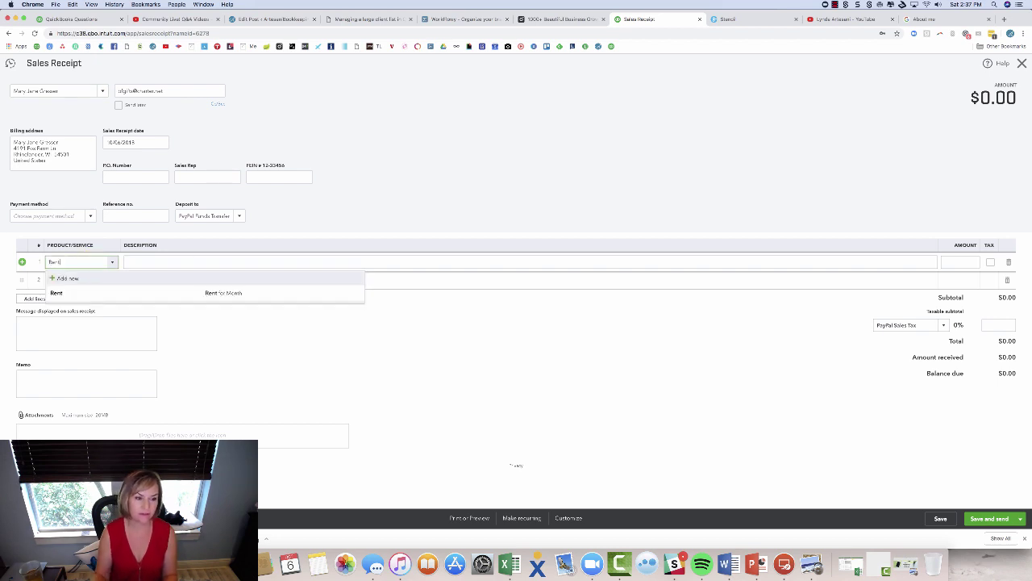
click(83, 293)
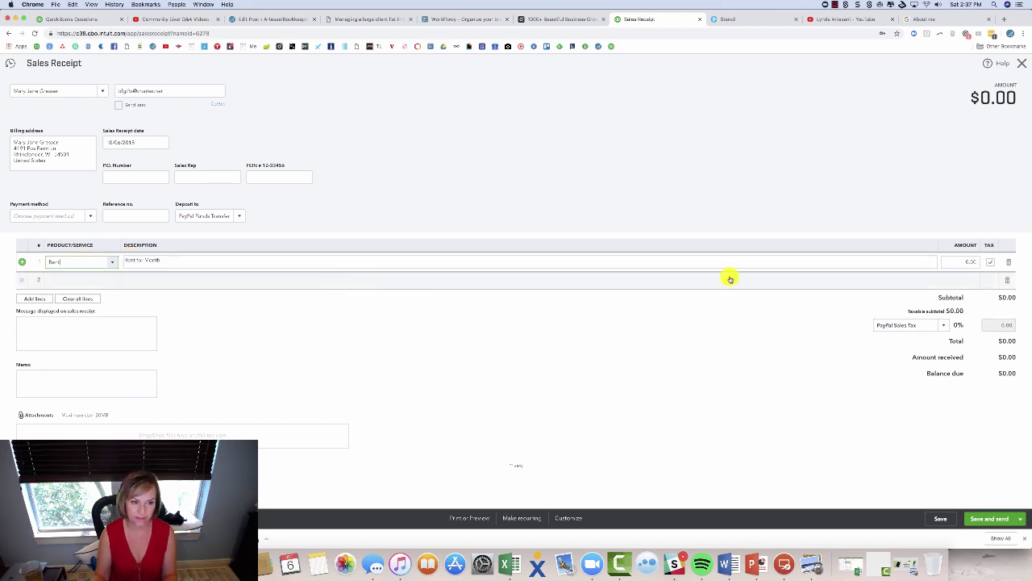
click(945, 261)
text(1,)
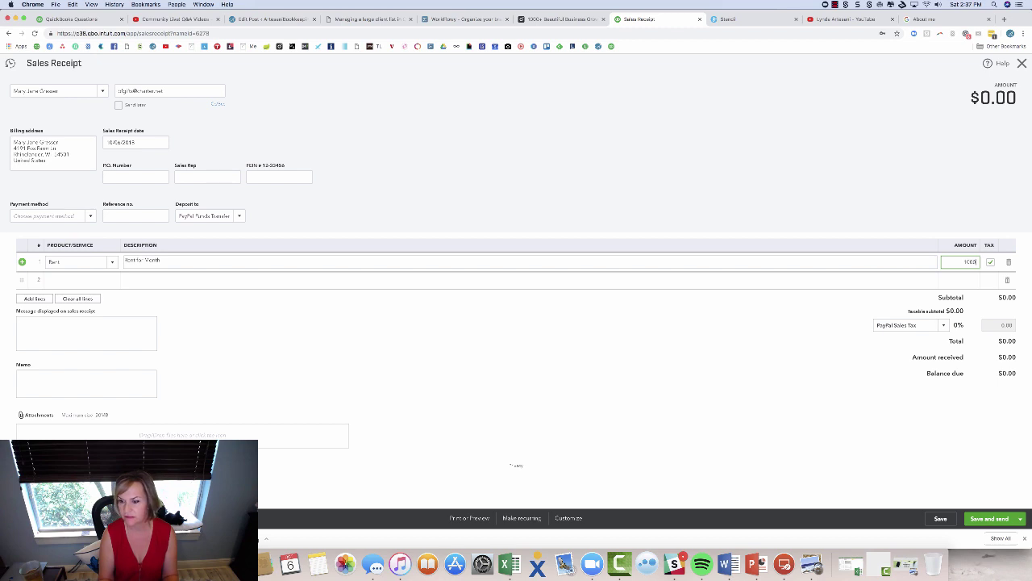
Step: Finish the Rent amount of 1000 and add the Security Deposit item on the second line with an amount of 1000
text(000)
key(Tab)
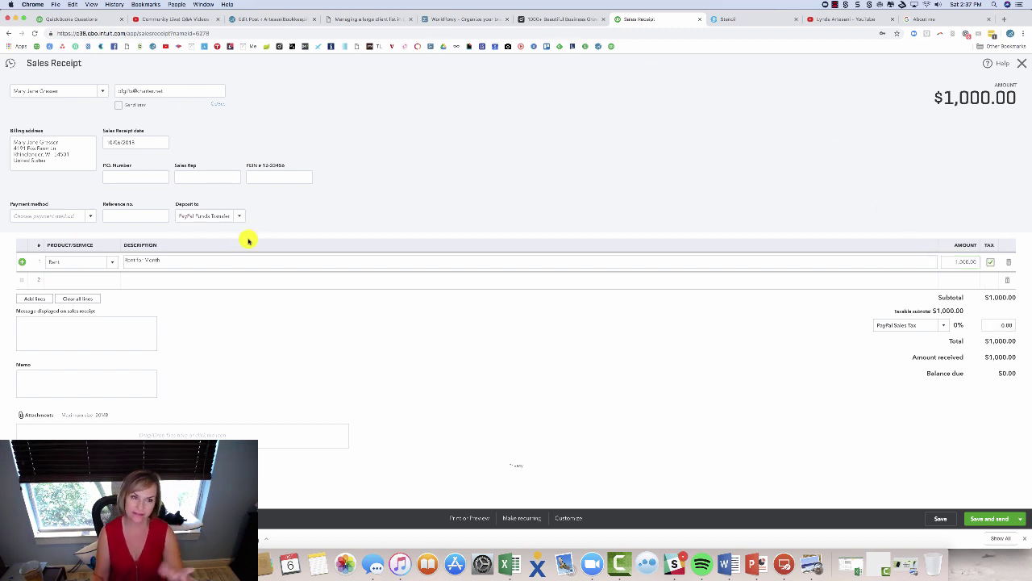
click(78, 281)
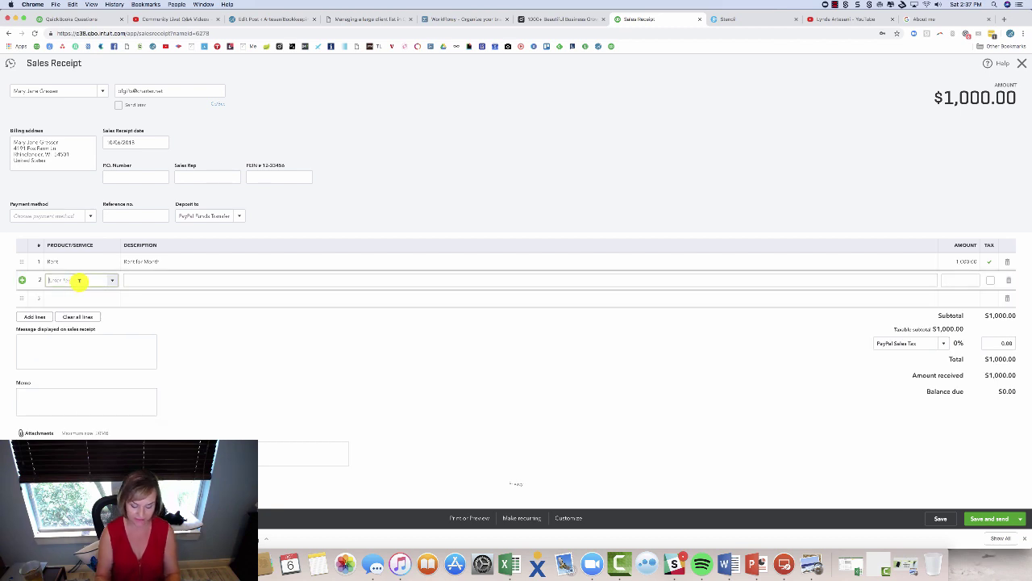
text(se)
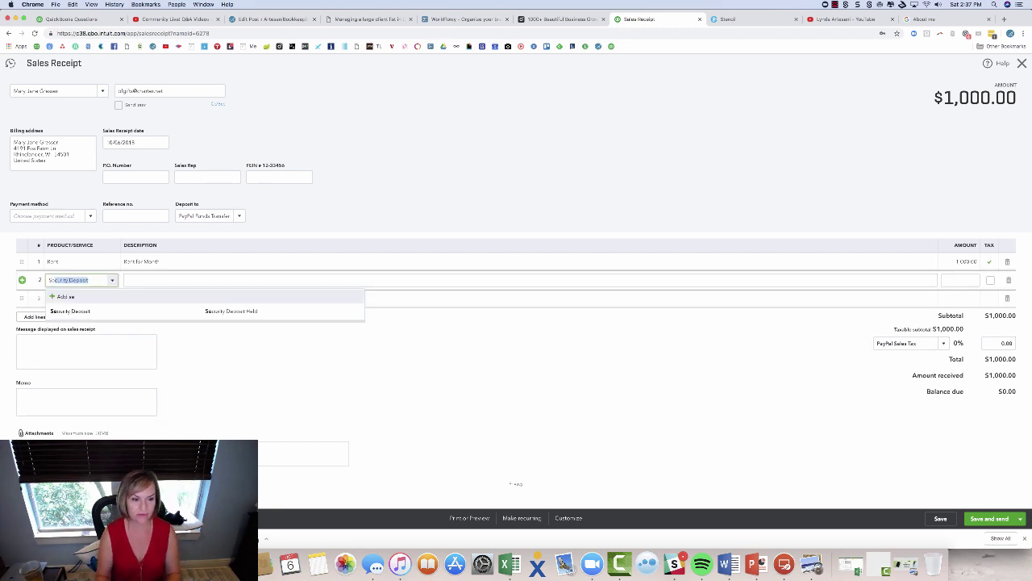
key(Tab)
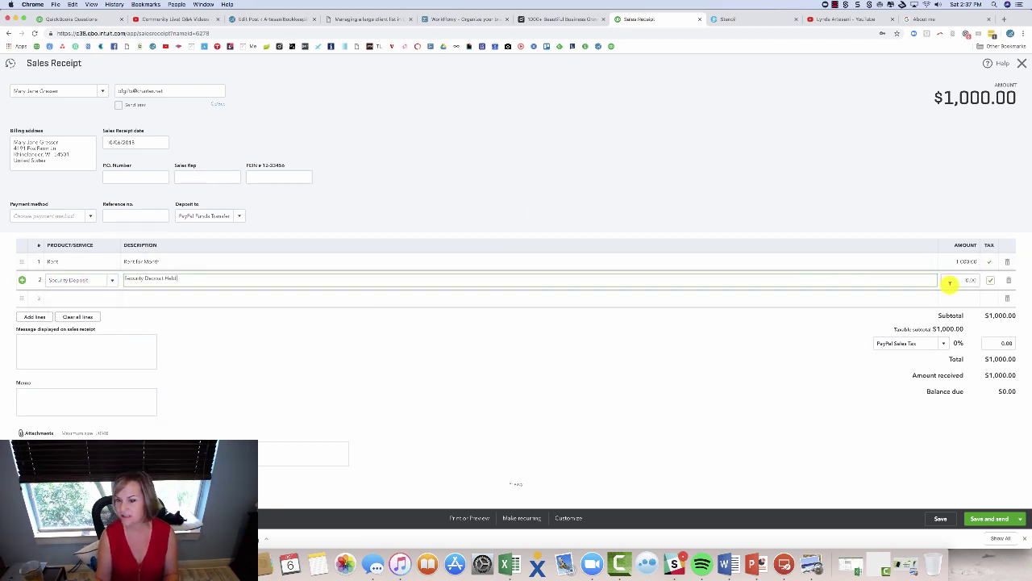
click(946, 280)
key(Tab)
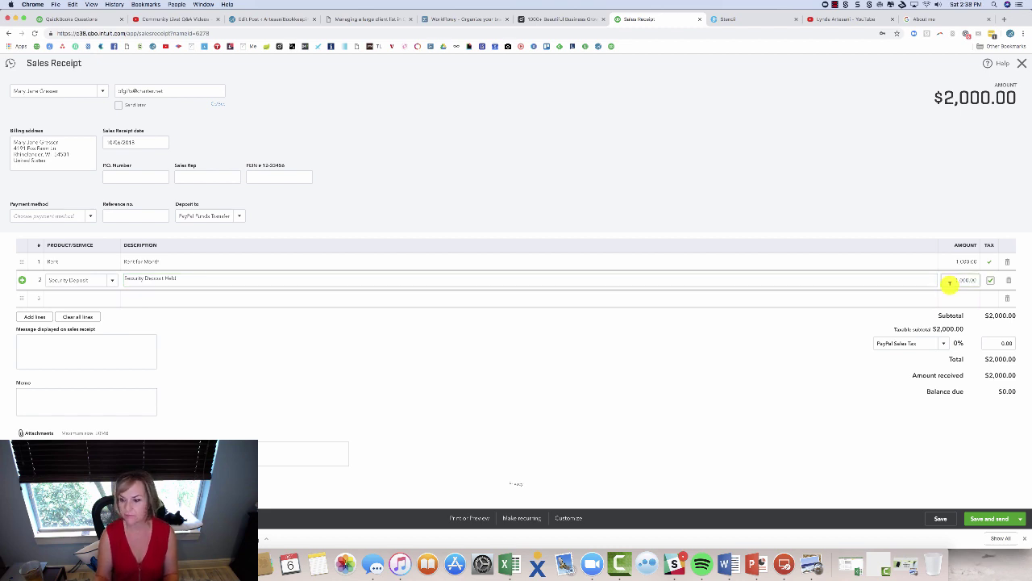
Step: Set the payment method to Check, enter the check's reference number, then save and close the sales receipt
click(90, 217)
click(27, 274)
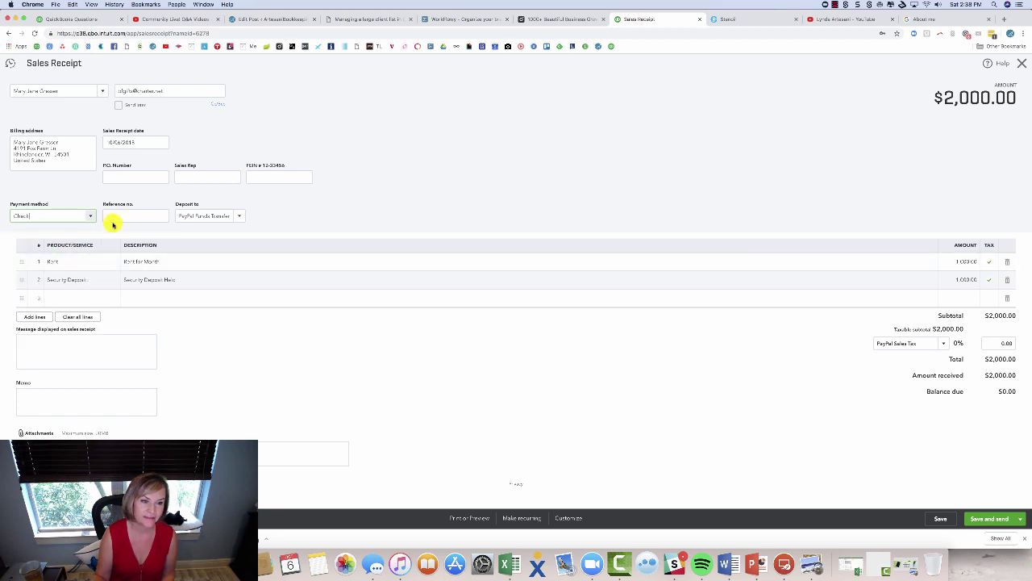
click(113, 216)
text(2345)
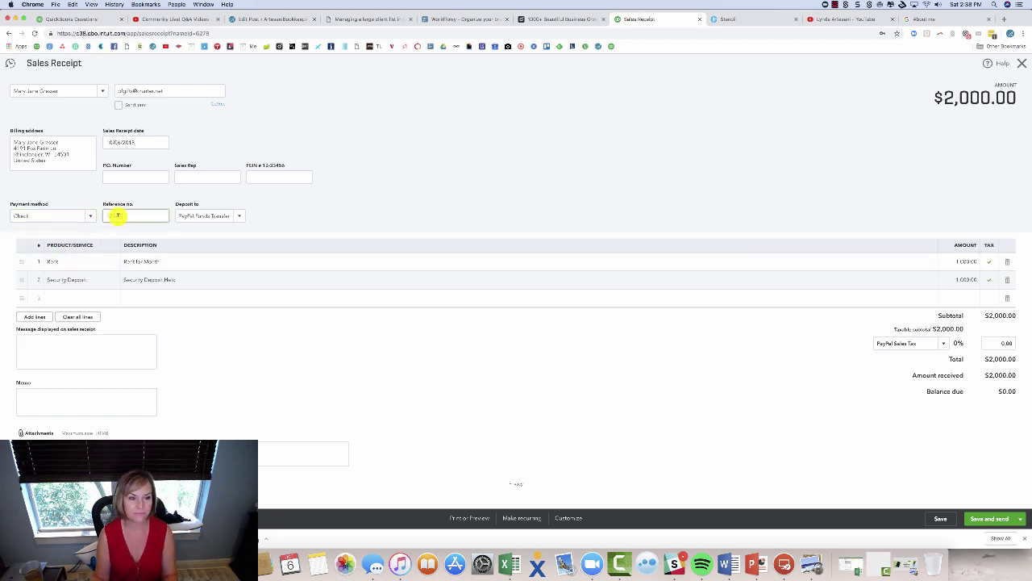
click(944, 517)
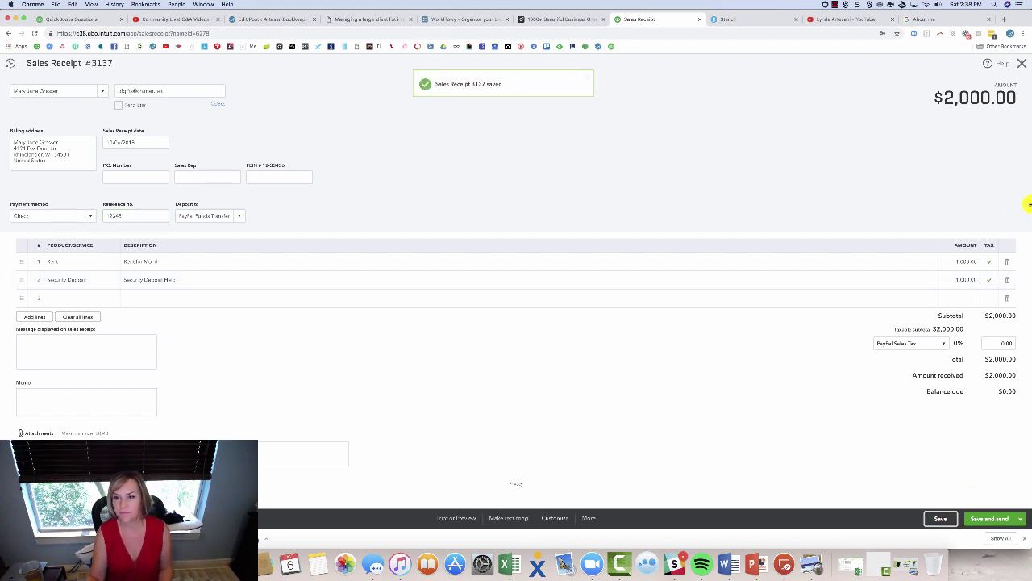
click(1022, 63)
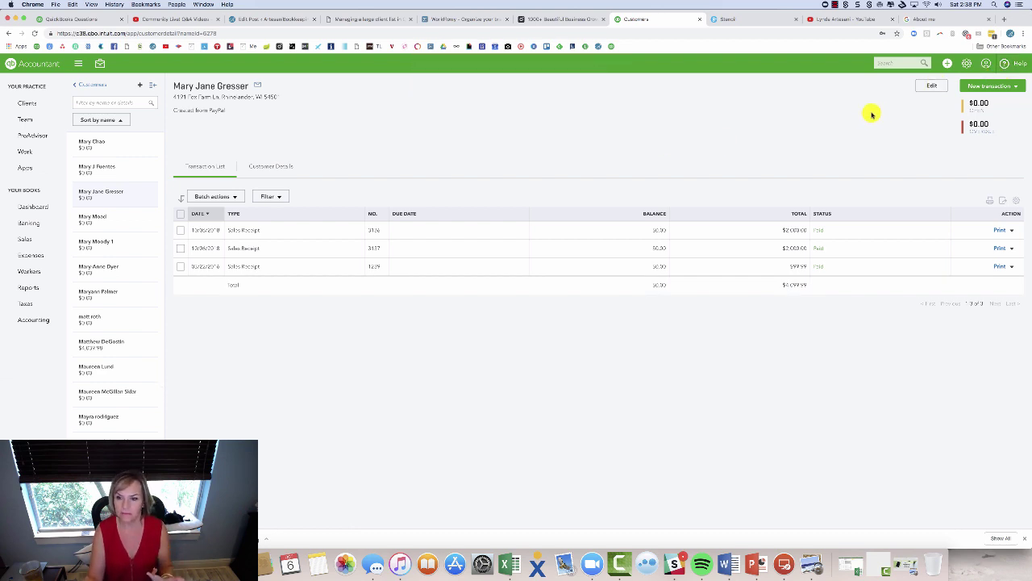
Step: Start a new invoice from the tenant's record and add the Rent service on the first line with an amount of 1000
click(995, 87)
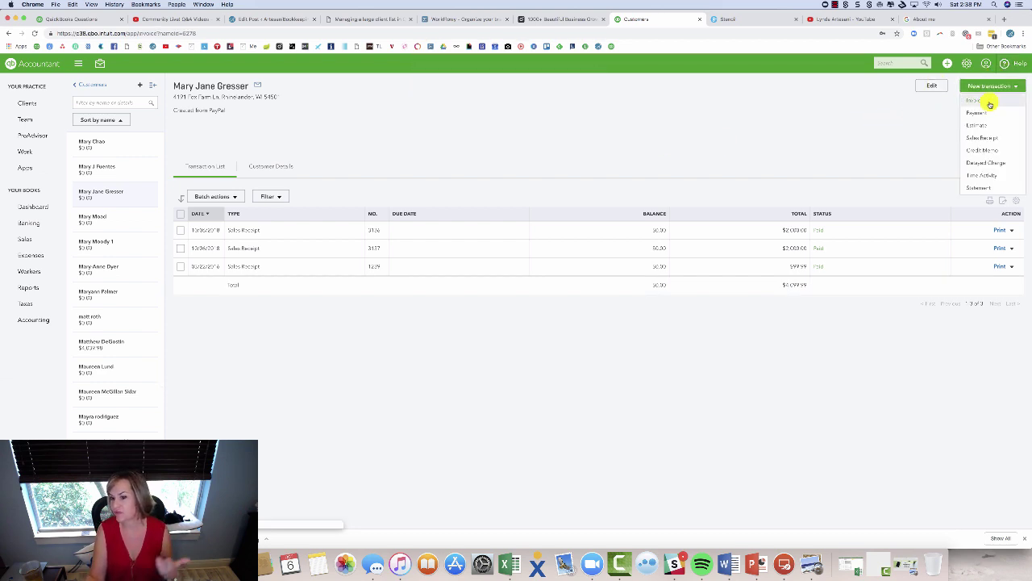
click(989, 102)
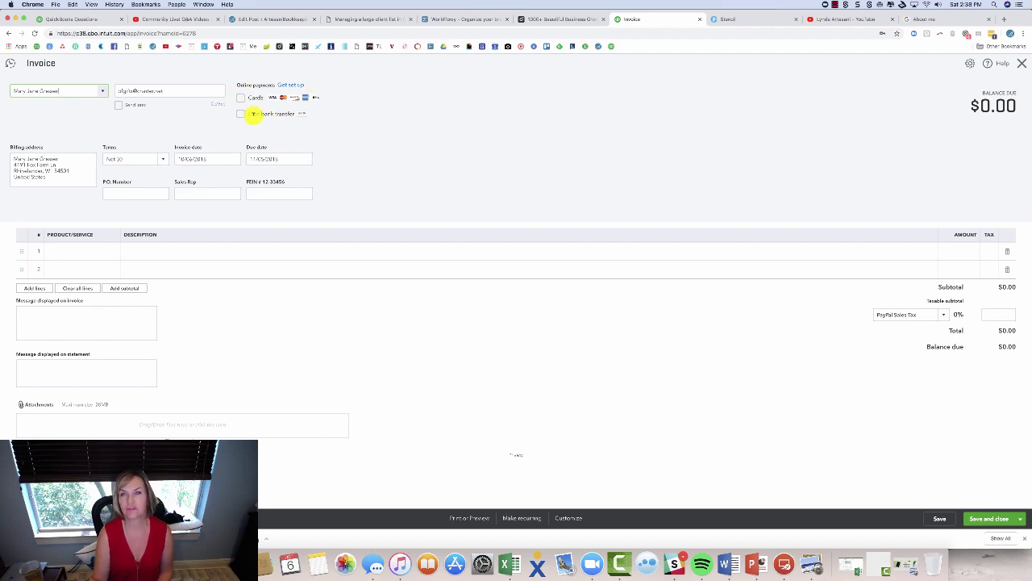
click(104, 252)
text(Rent)
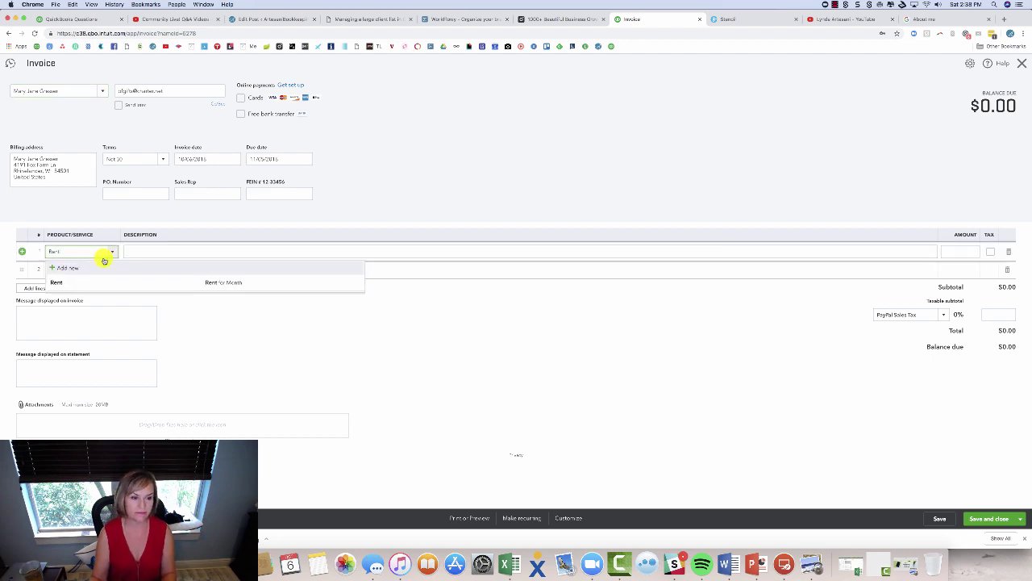
click(95, 282)
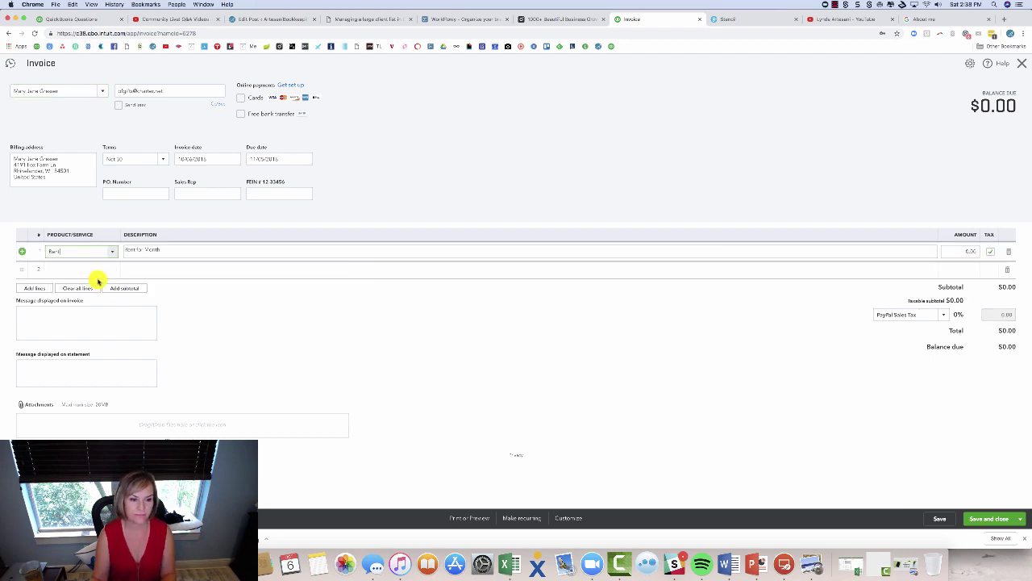
click(947, 250)
text(1000)
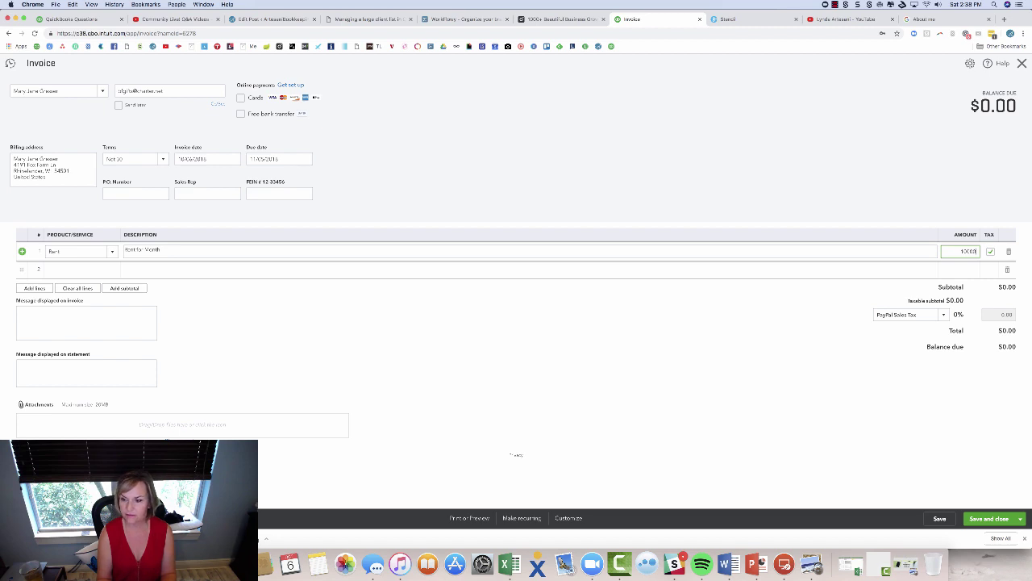
key(Tab)
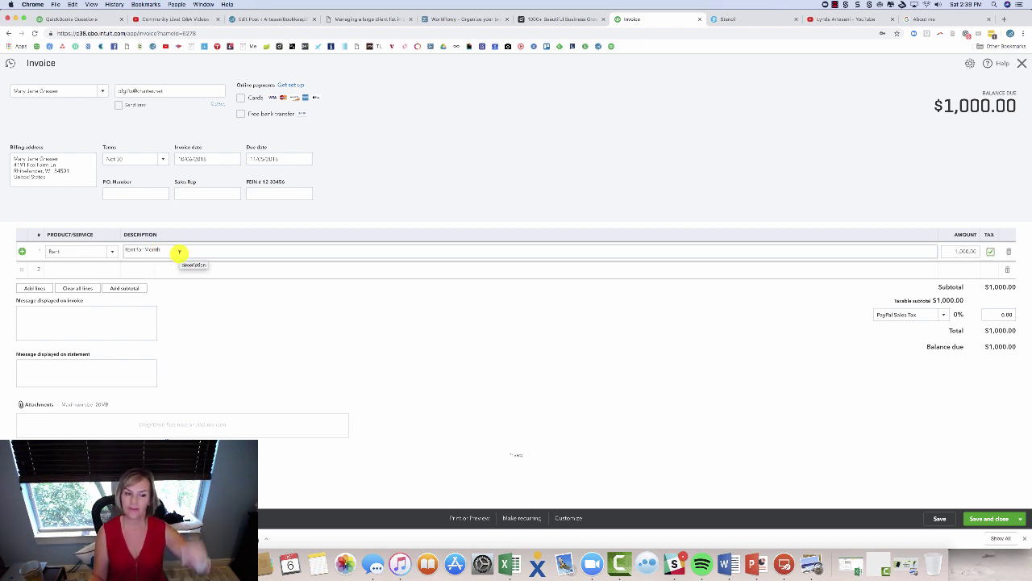
Step: Set the tenant's invoice date to 11/01/2018
click(234, 159)
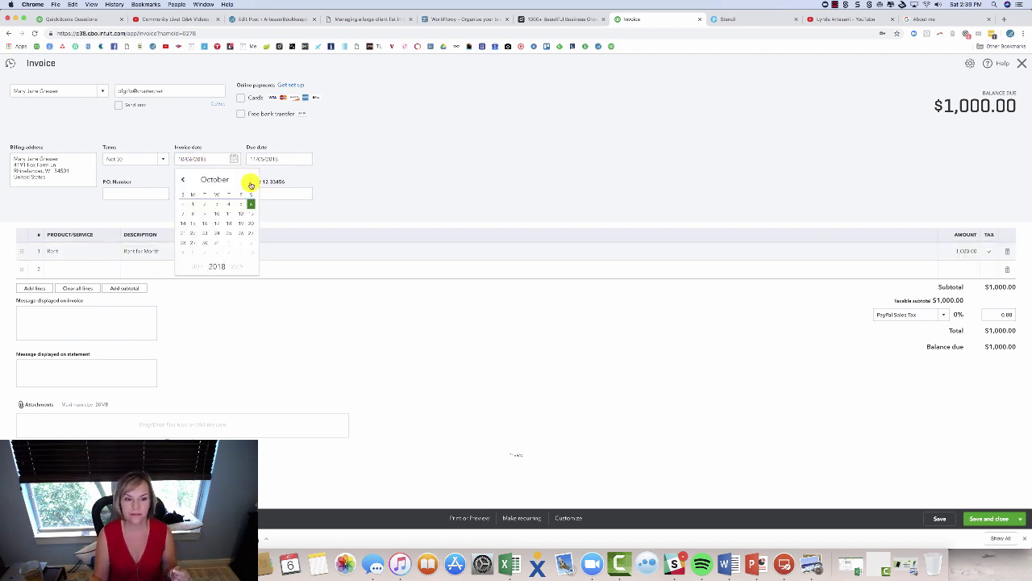
click(250, 179)
click(228, 203)
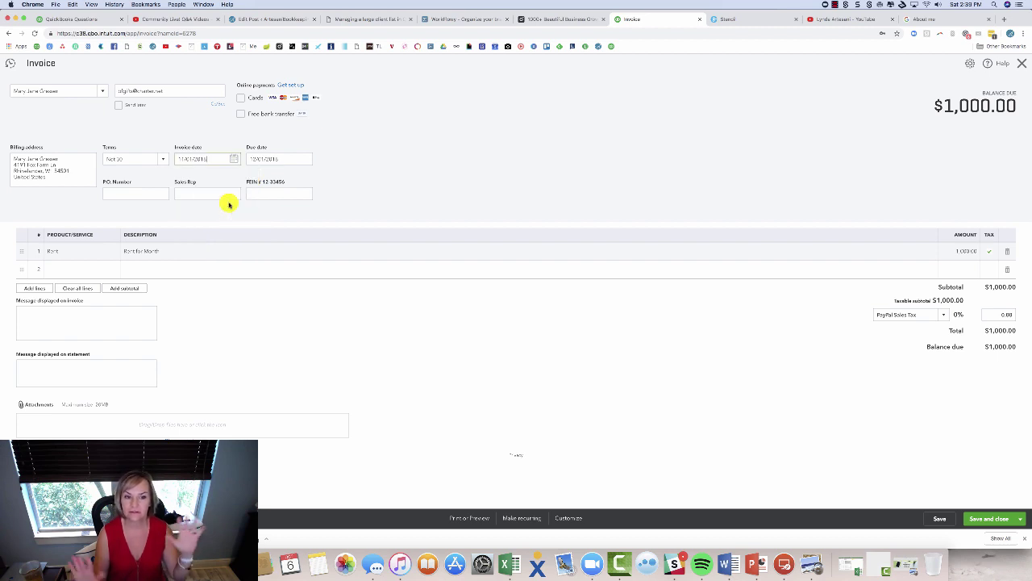
Step: Set up a monthly recurring invoice, emailed automatically, created 3 days in advance and starting 11/01/2018, and leave without saving
click(526, 519)
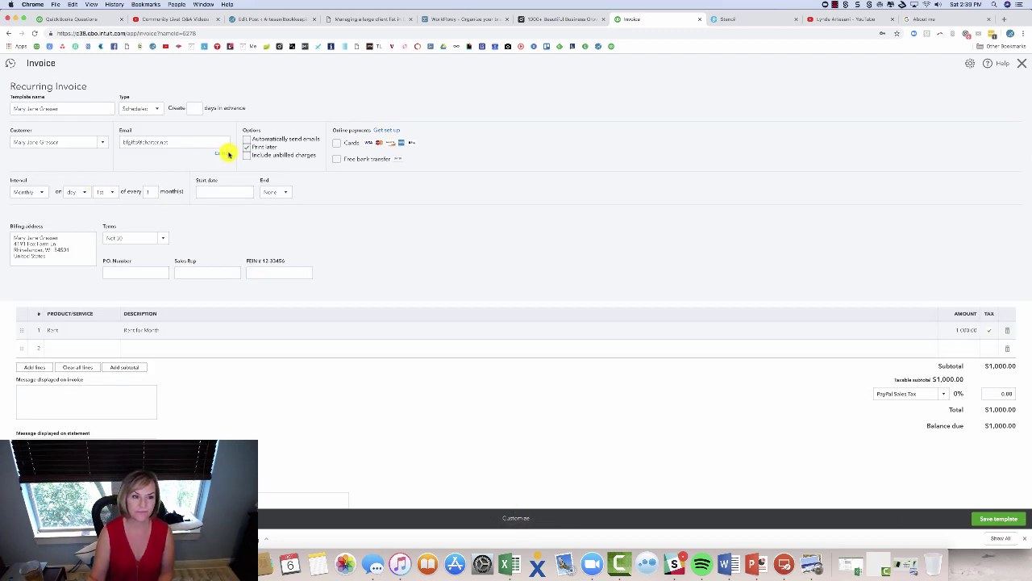
click(245, 147)
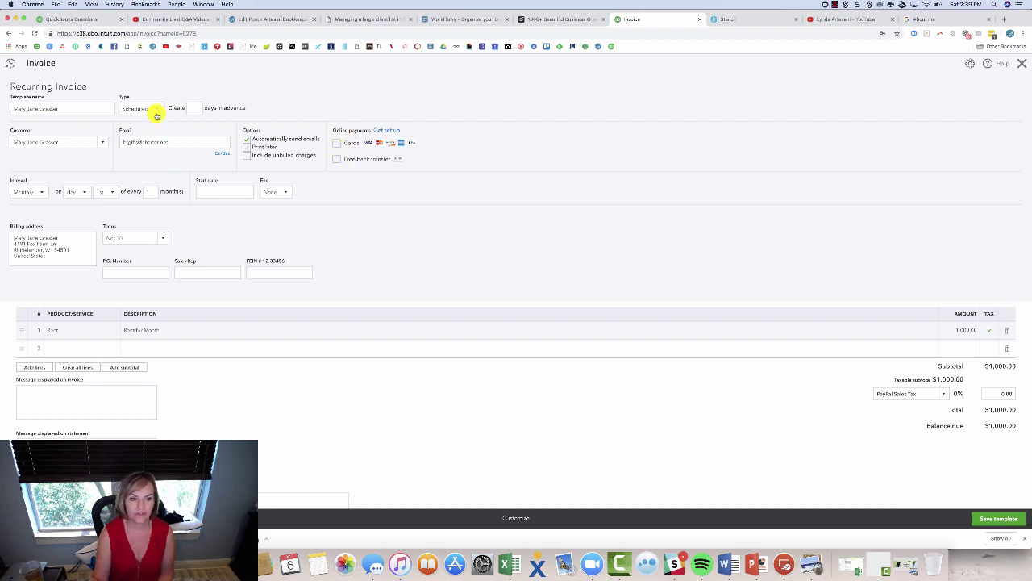
click(194, 108)
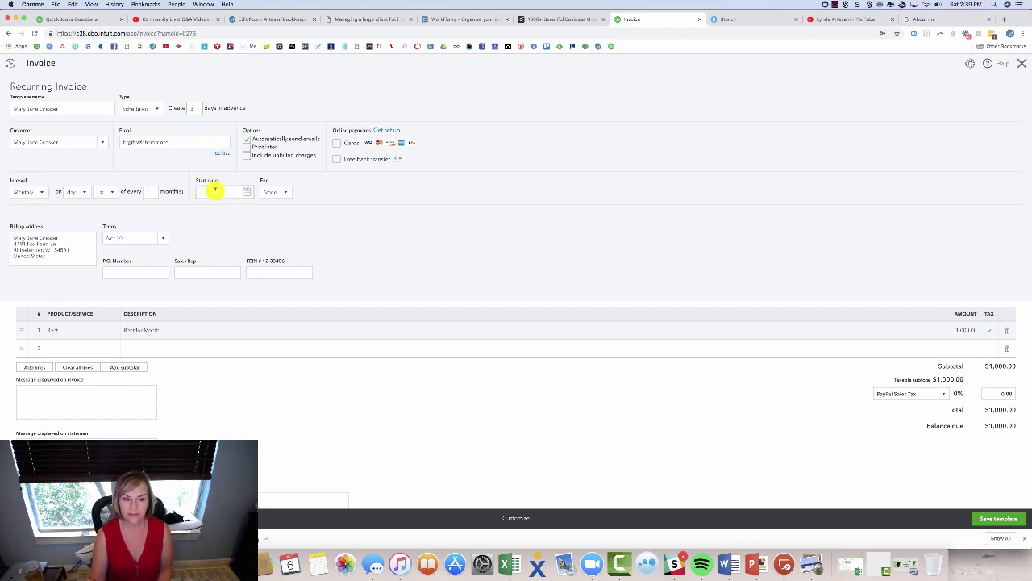
click(243, 192)
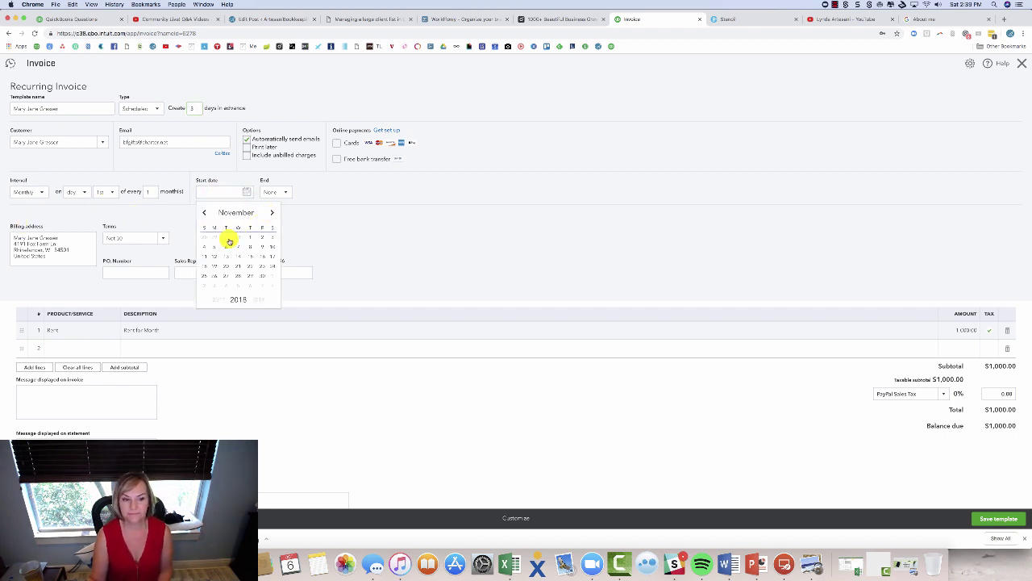
click(249, 239)
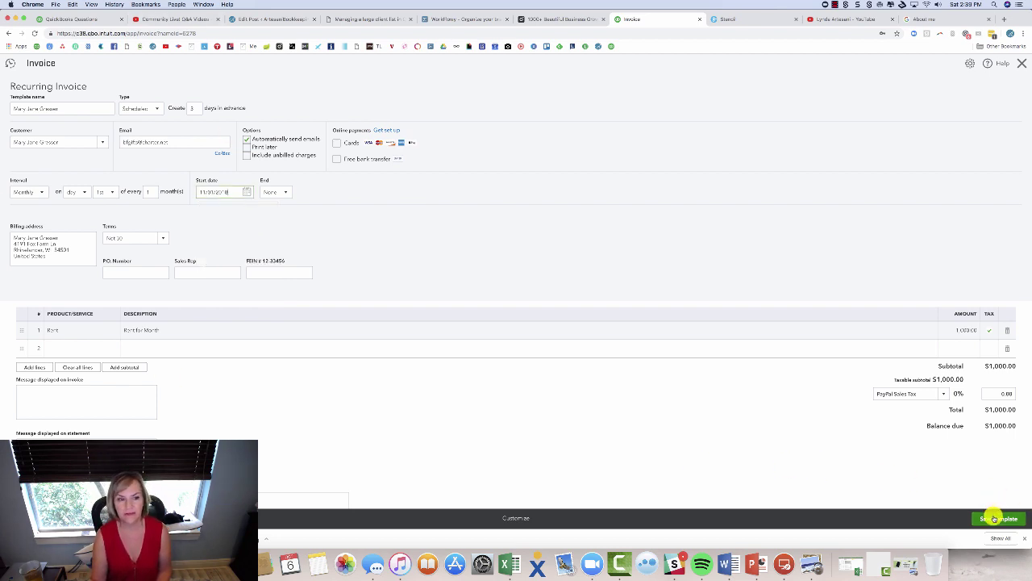
click(1021, 64)
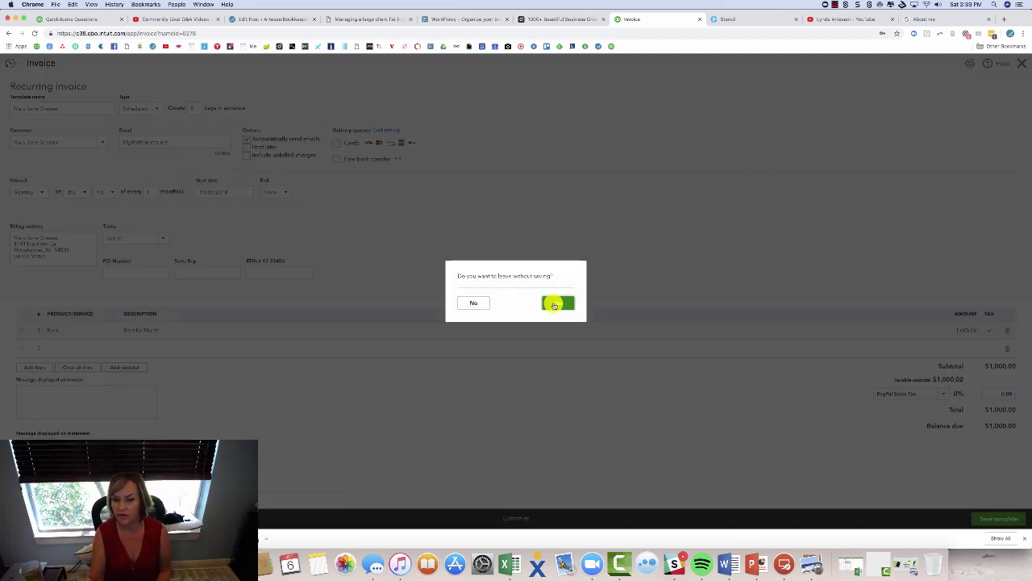
click(557, 303)
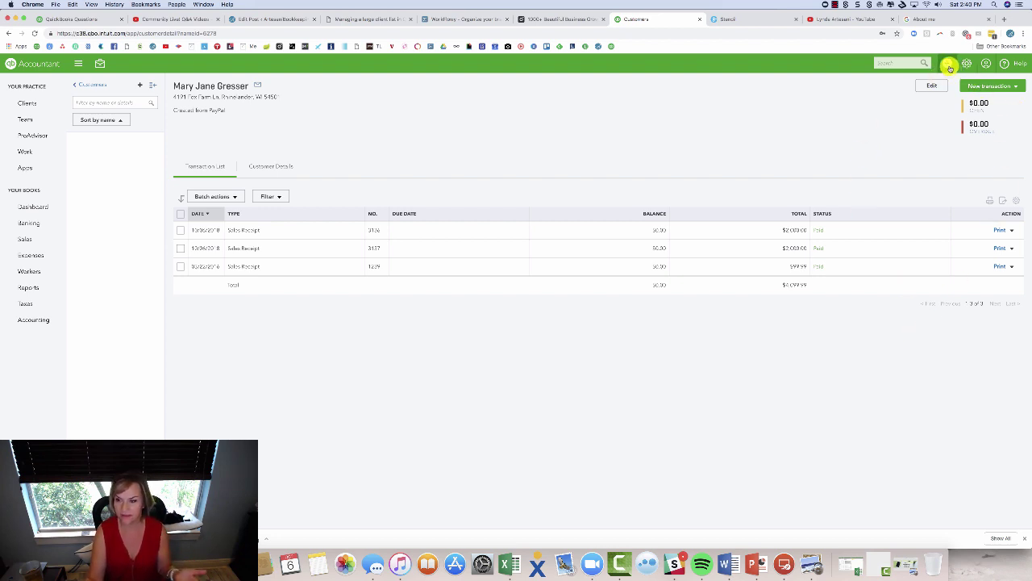
Step: Start a new check and choose the payee from the matches for the first name
click(949, 65)
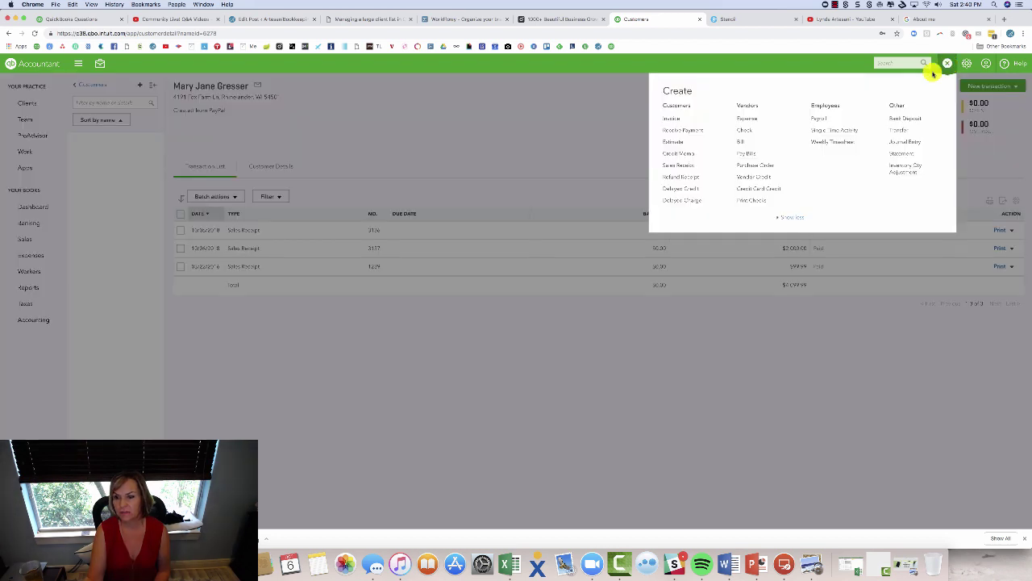
click(747, 131)
text(mary)
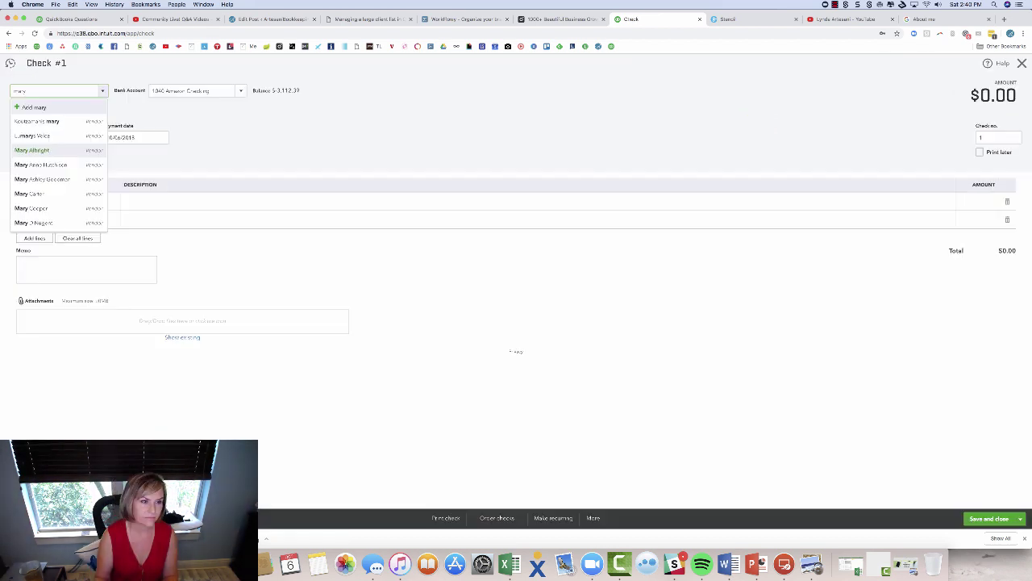
click(32, 193)
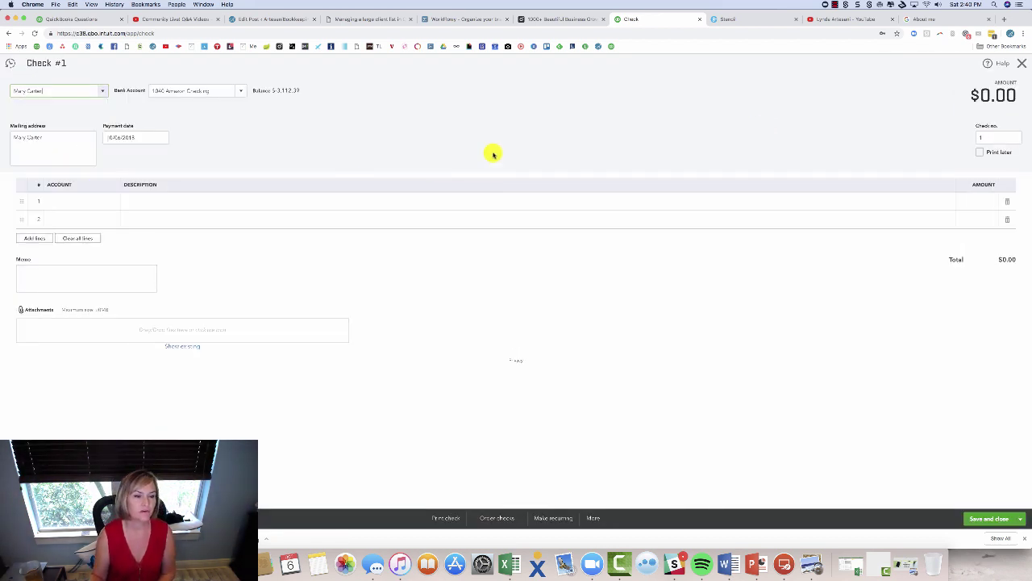
Step: Assign the check's first line to the Security Deposit liability account with an amount of 1000
click(101, 200)
text(utcu)
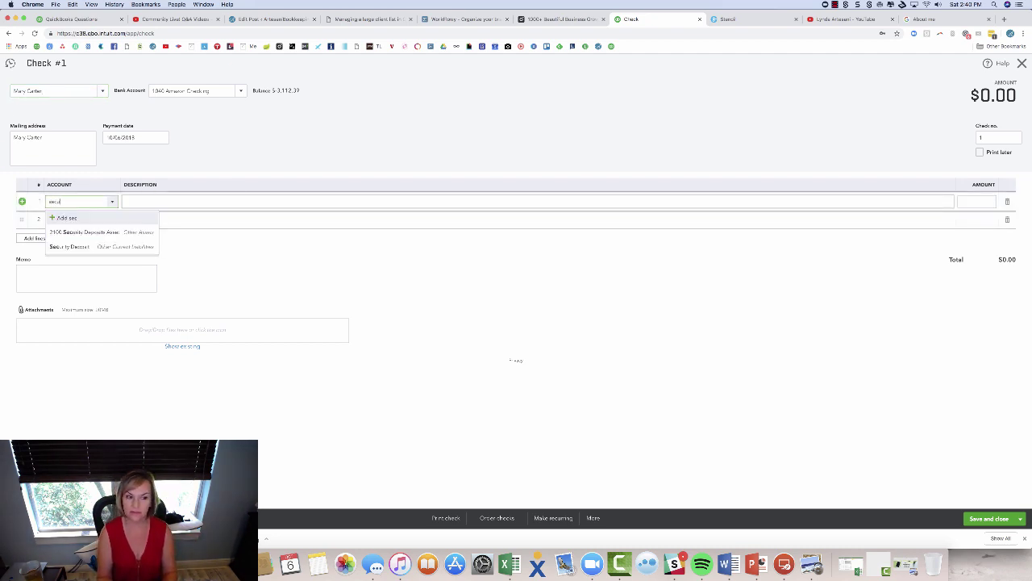
click(121, 247)
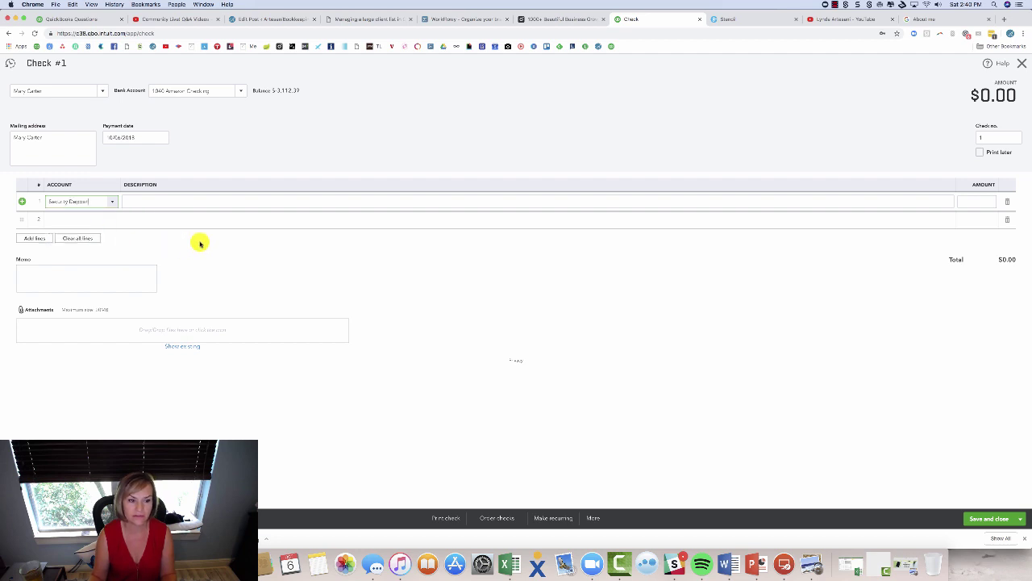
click(979, 200)
text(000.0)
key(Tab)
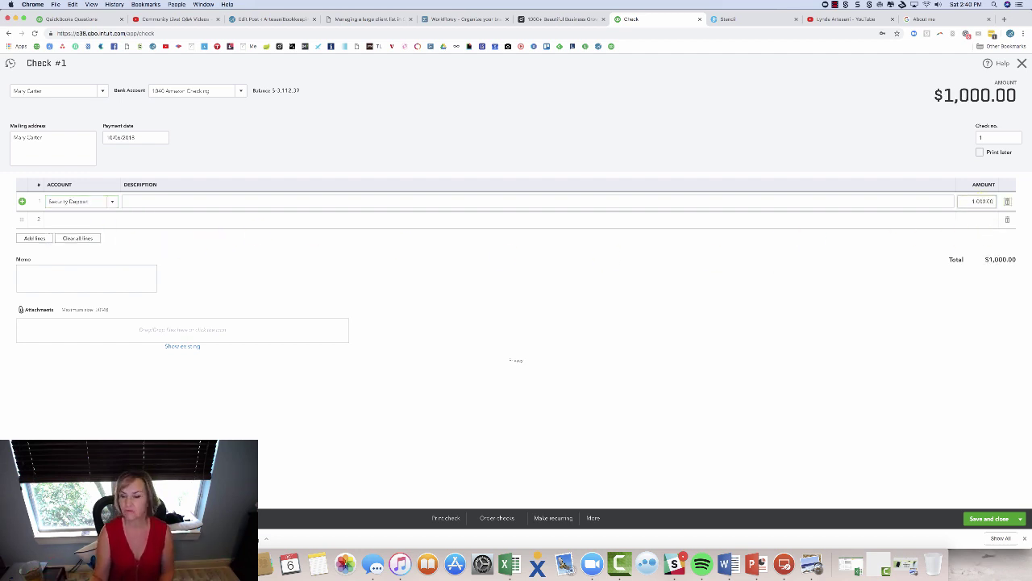
Step: Mark the check to print later and set its bank account to Artesani Bank Checking
click(980, 152)
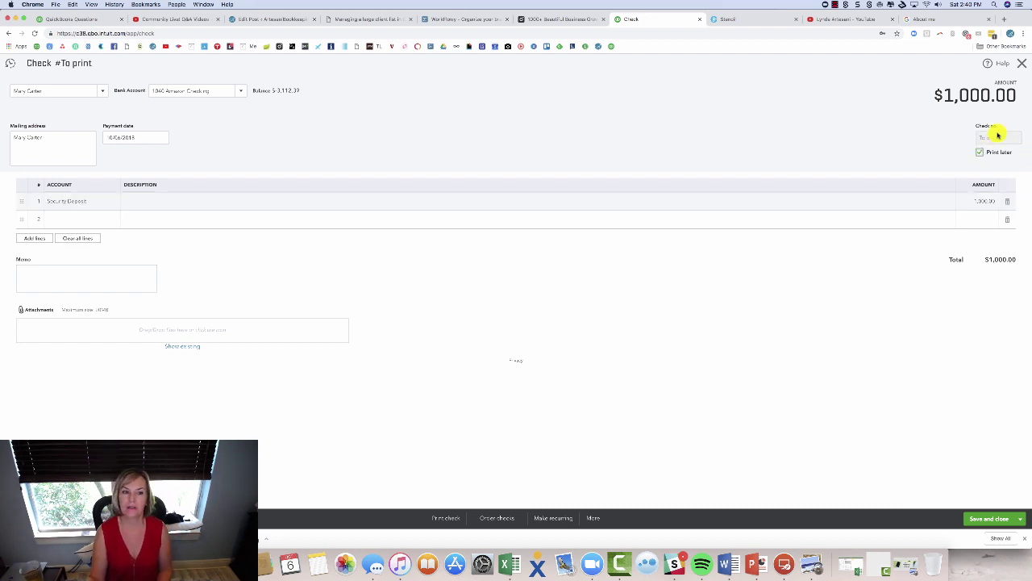
click(241, 91)
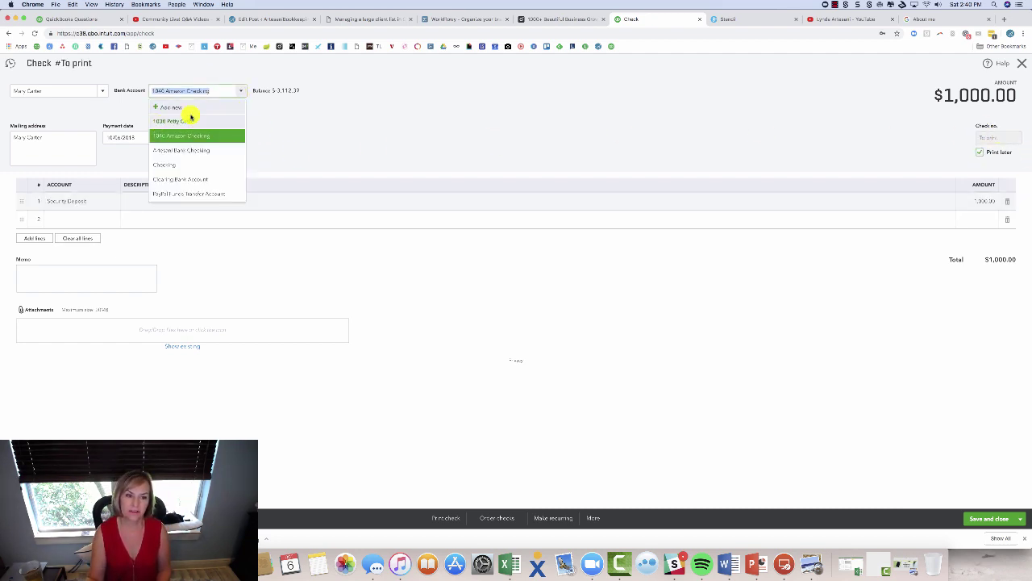
click(236, 150)
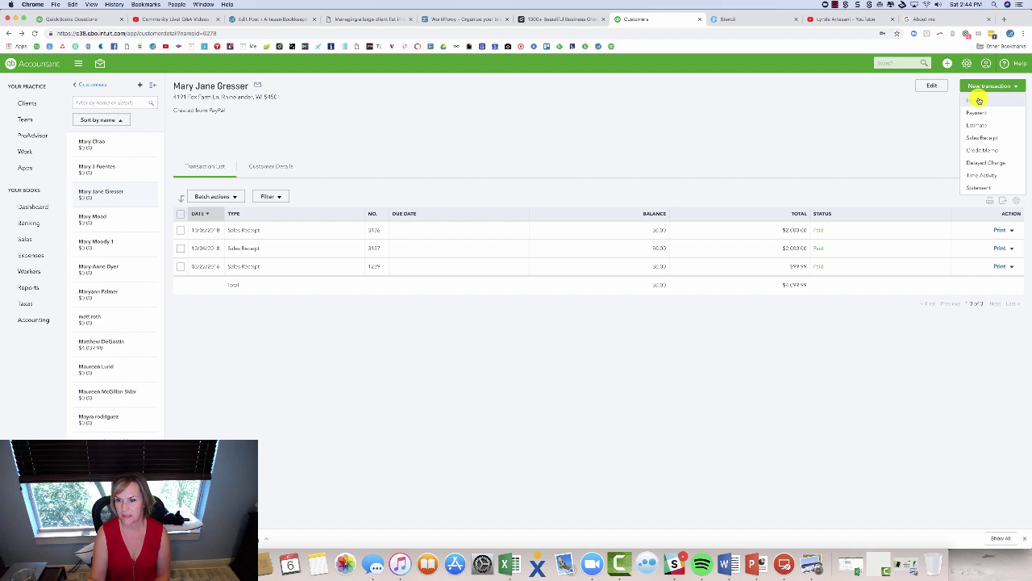
Step: Start a new invoice for the open tenant's customer record and date it 11/01/2018
click(979, 99)
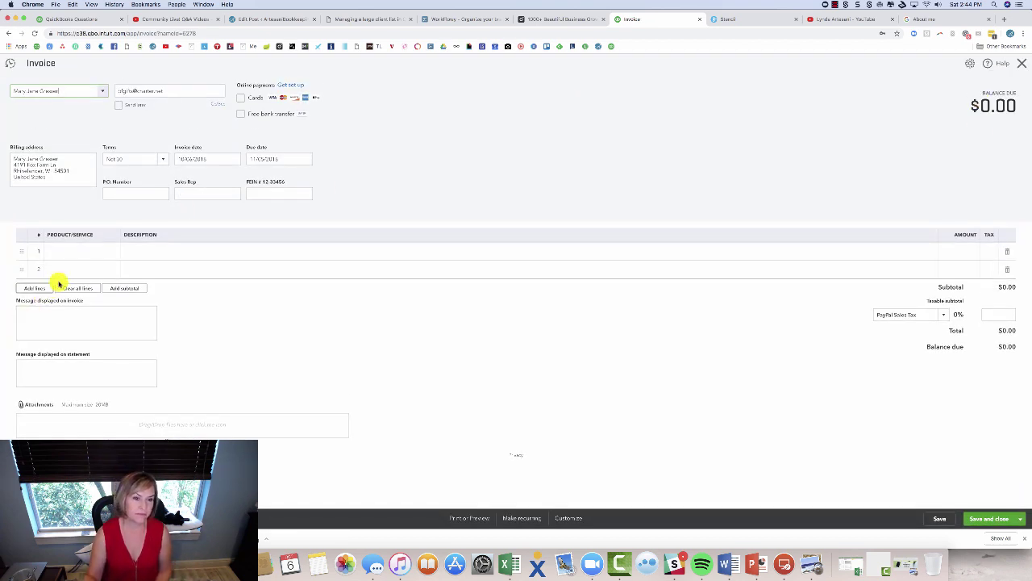
click(233, 158)
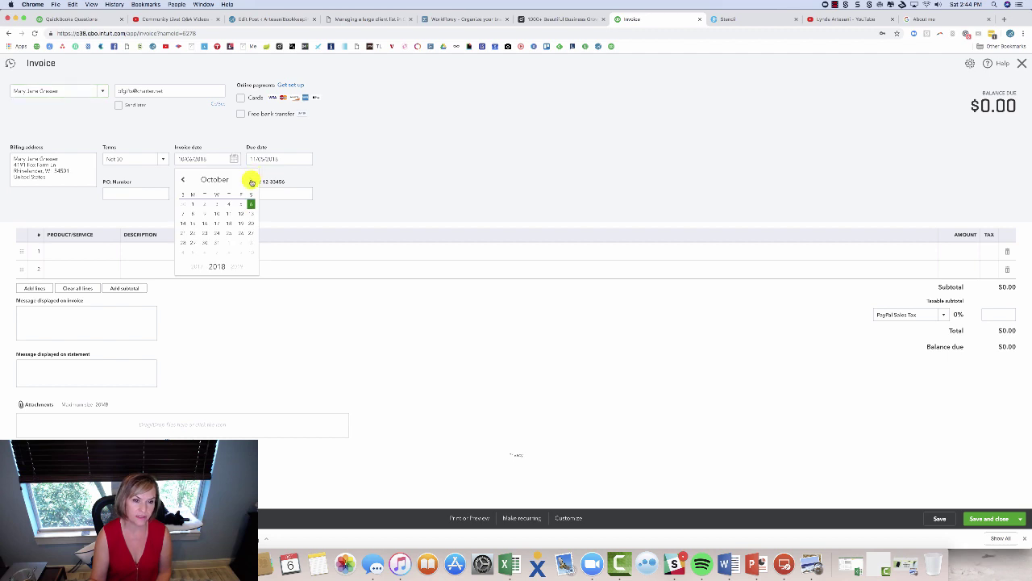
click(249, 179)
click(230, 205)
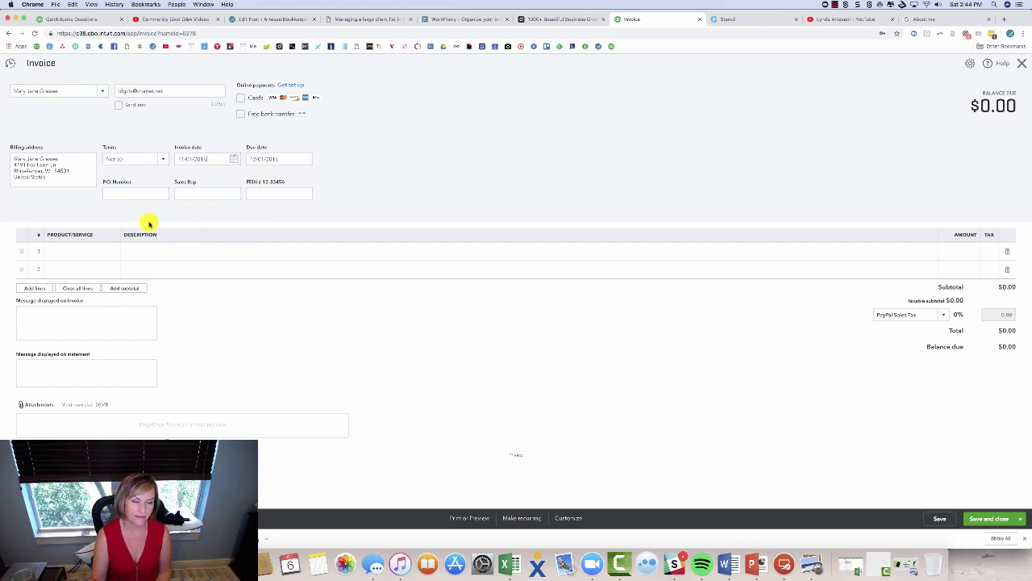
Step: Add a Rent line of 1,000.00 to the invoice, save it and return to the customer record
click(102, 250)
text(Rent)
key(Tab)
key(Tab)
text(100)
key(Tab)
click(964, 251)
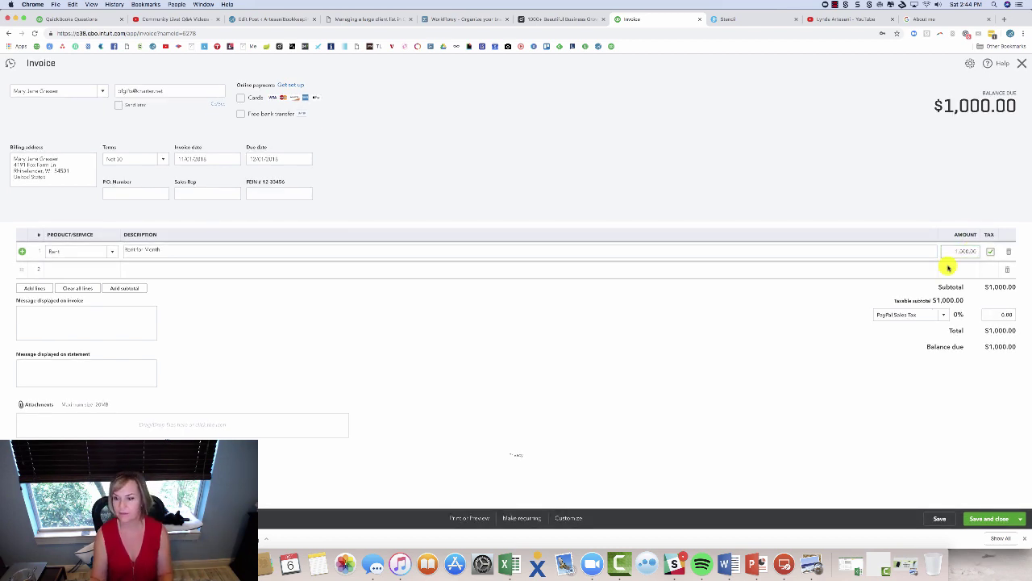
click(935, 517)
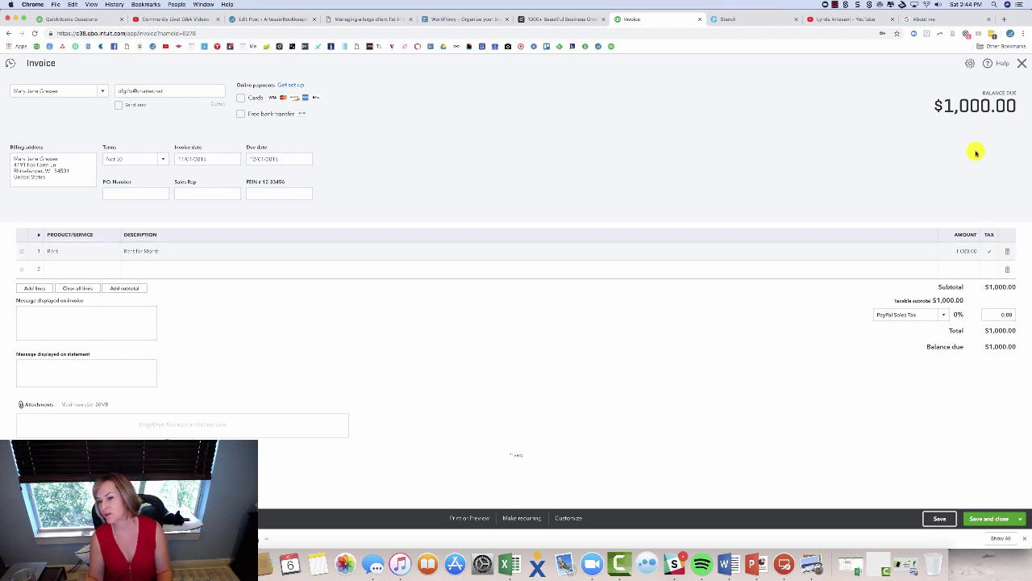
click(1022, 63)
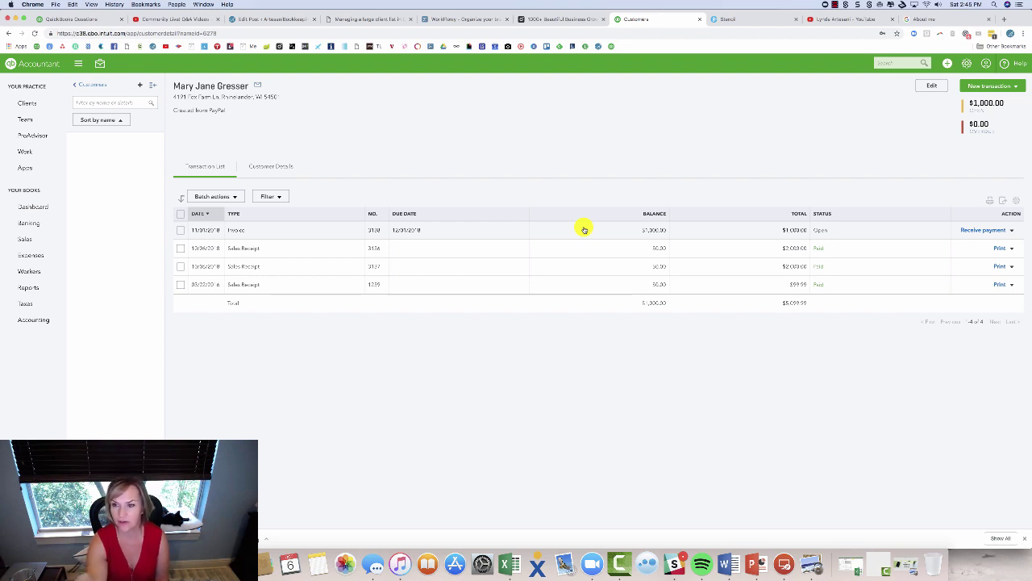
Step: Create and save a credit memo for the tenant with a Security Deposit line of 500
click(947, 65)
click(1014, 83)
click(1017, 87)
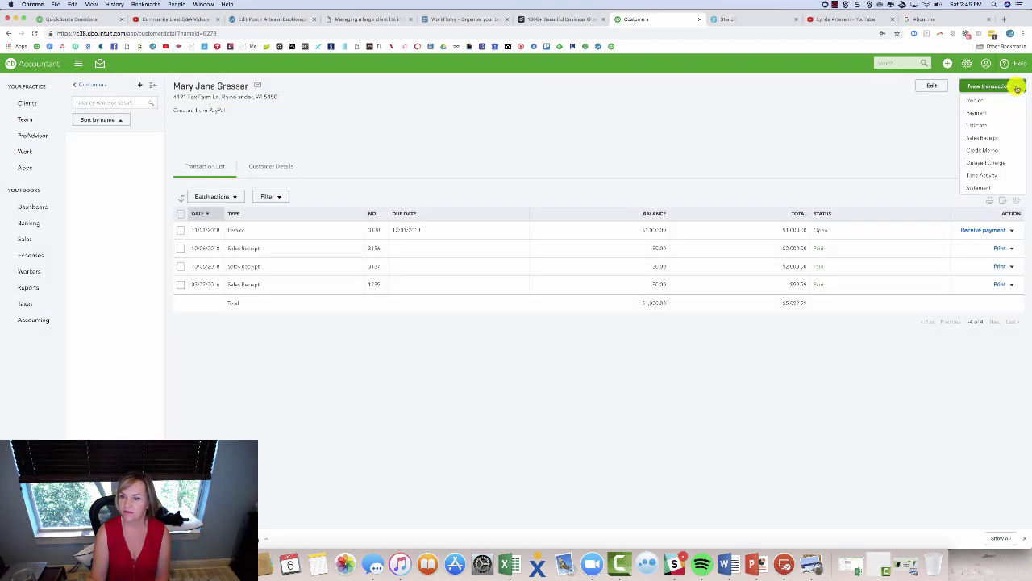
click(982, 150)
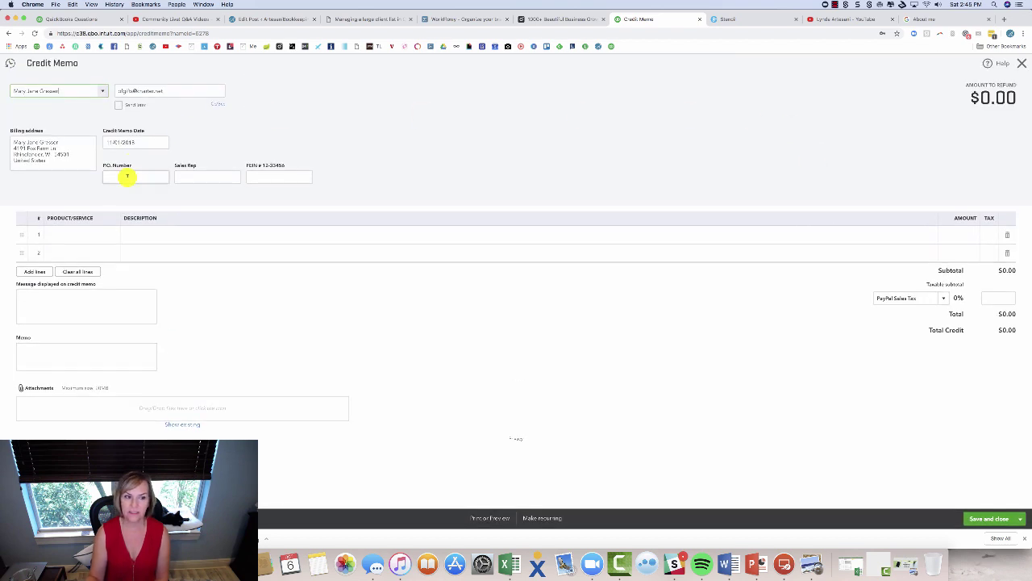
click(107, 234)
text(sec)
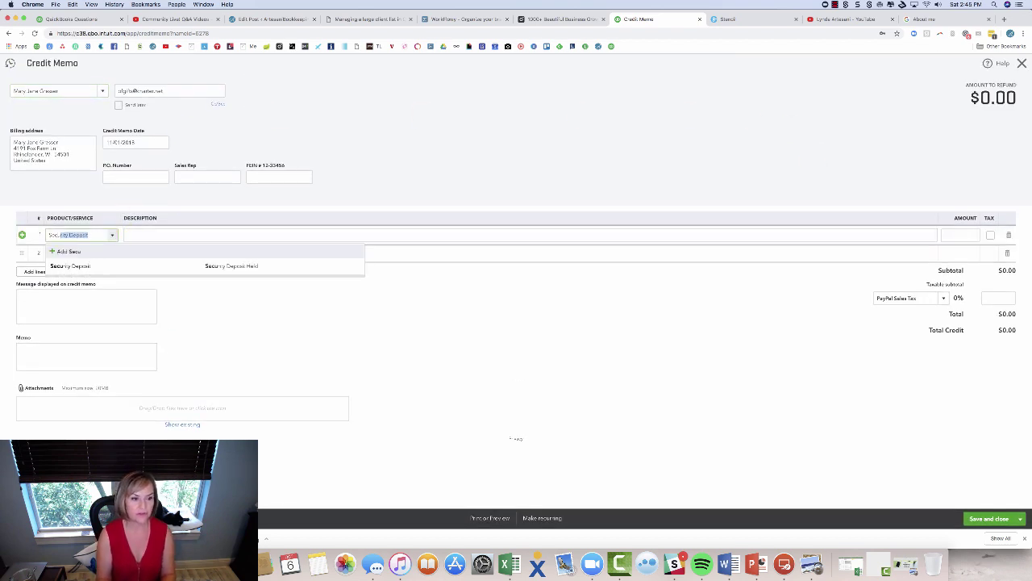
key(Tab)
click(960, 237)
text(500)
key(Tab)
click(988, 518)
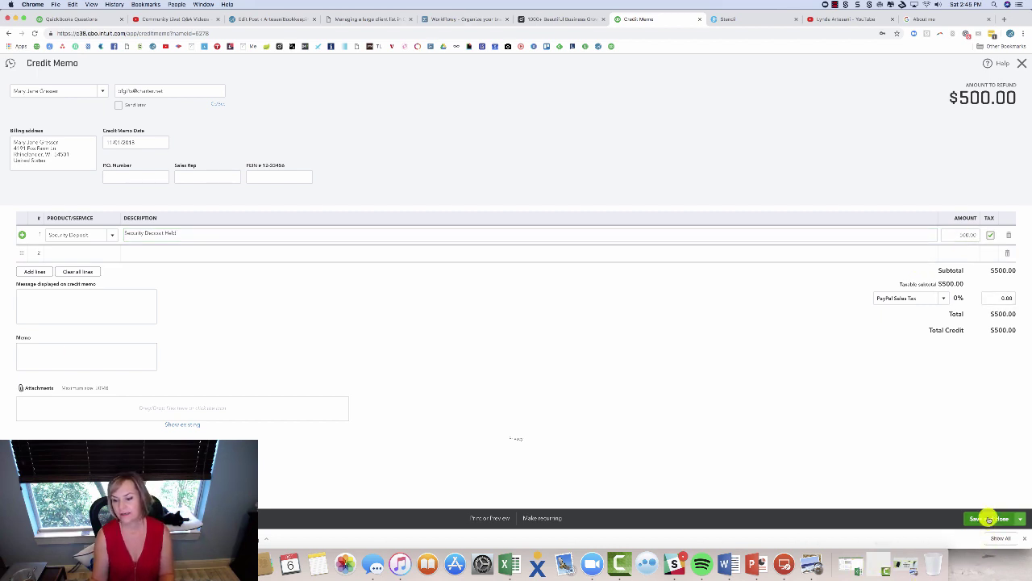
click(989, 518)
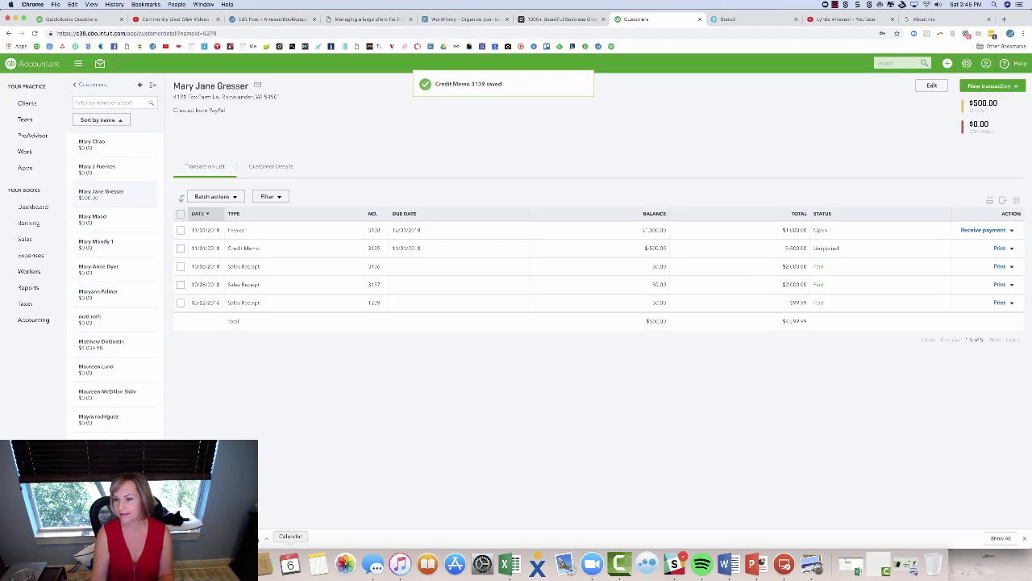
Step: Reopen the tenant's 11/01/2018 invoice and set the Rent line amount to 500
click(382, 230)
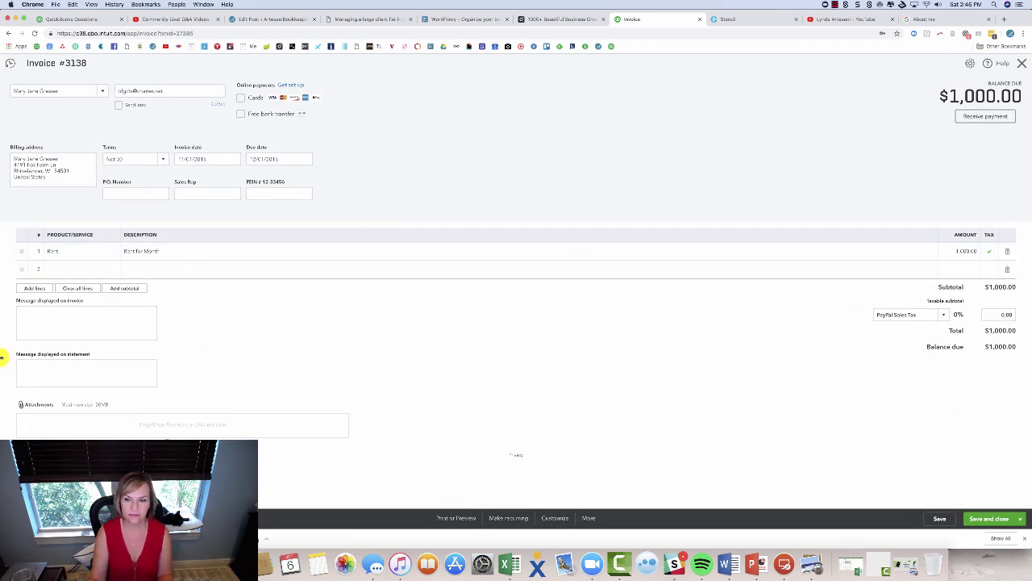
click(956, 250)
text(500)
key(Tab)
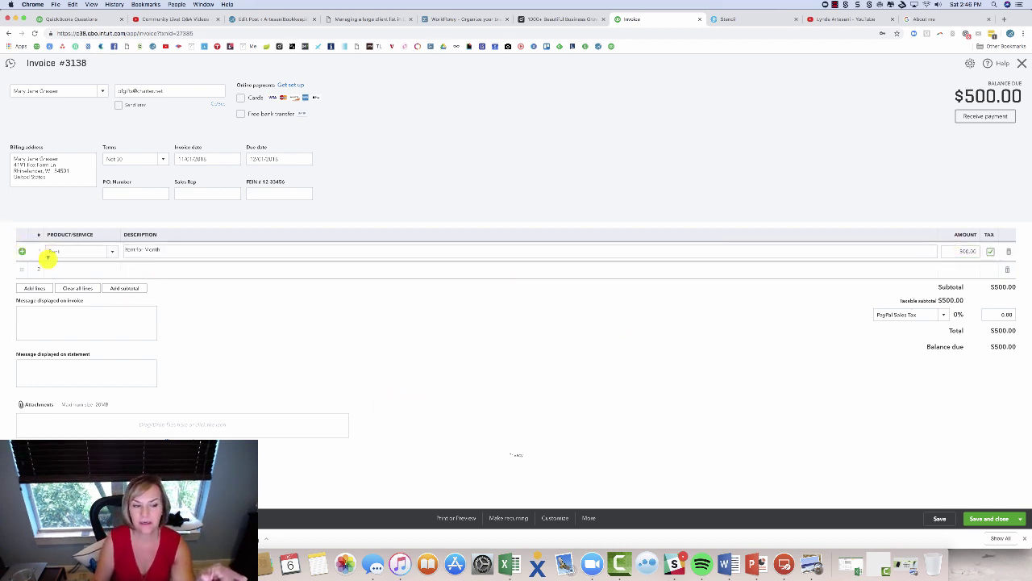
Step: Extend the Rent line's description to note the tenant's move-out and the half month's rent due, and save the invoice
click(161, 251)
triple_click(163, 250)
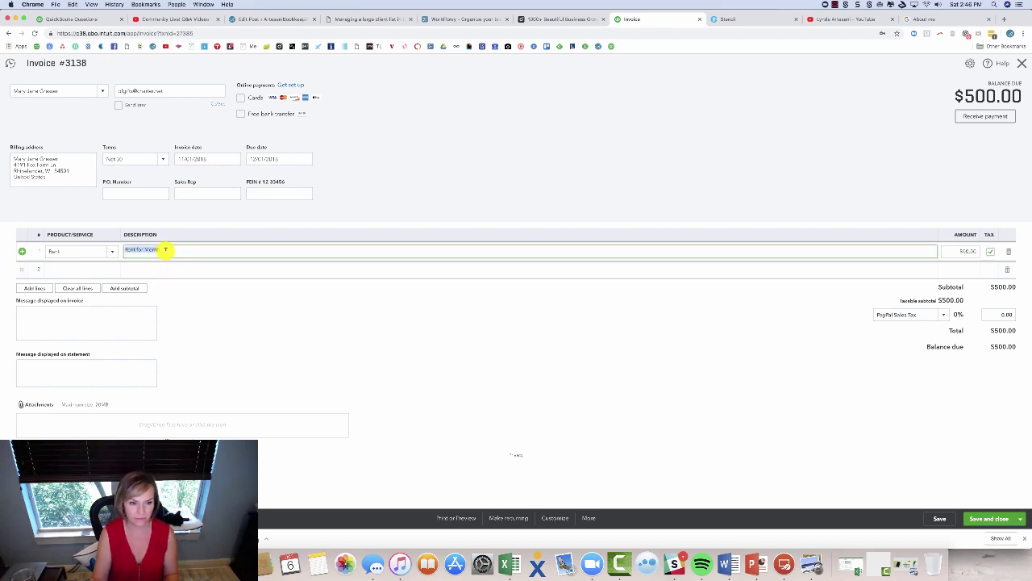
click(165, 250)
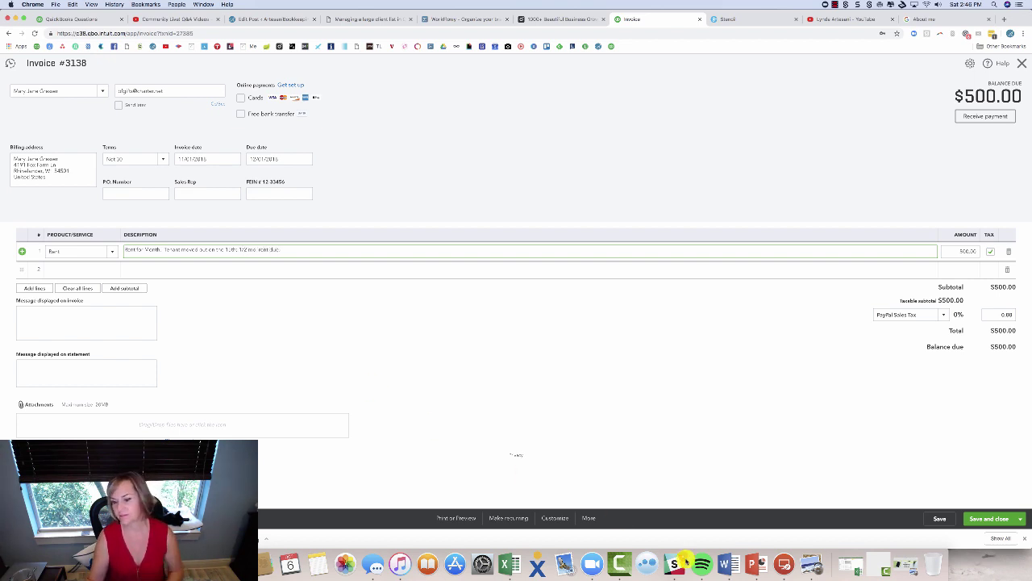
click(985, 519)
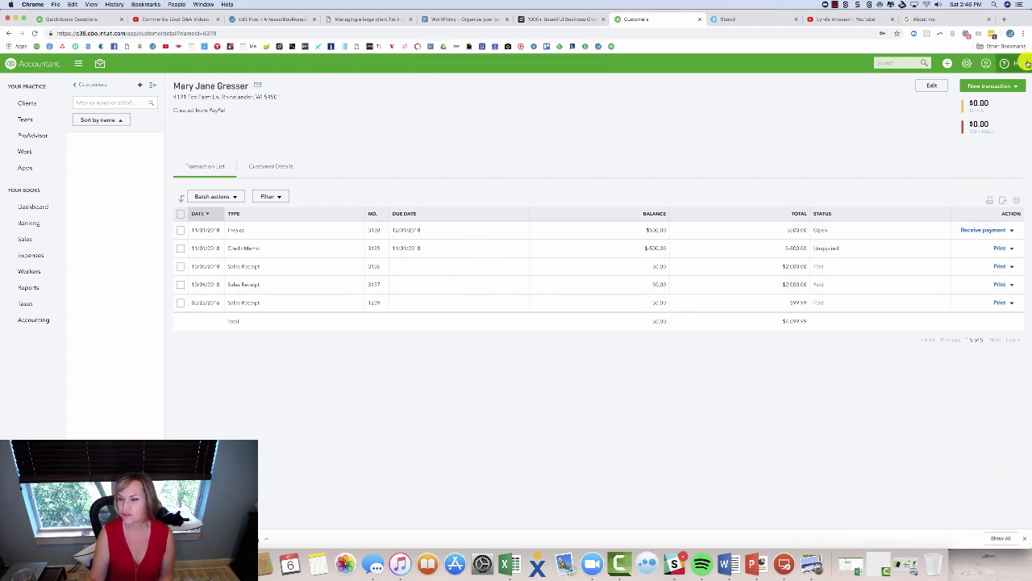
Step: Record a zero-amount payment that applies the tenant's credit memo to the open invoice, and save it
click(1019, 87)
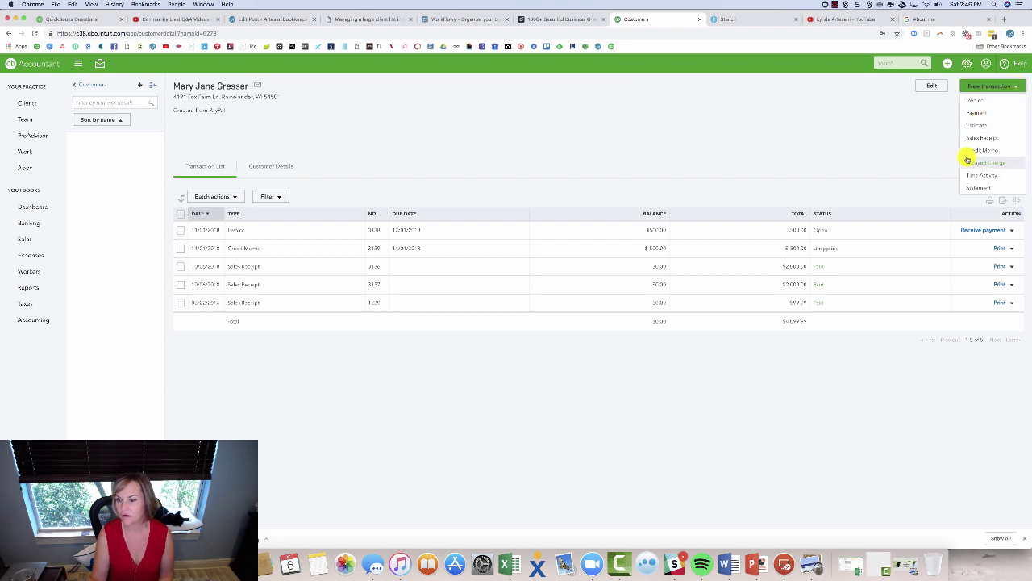
click(974, 112)
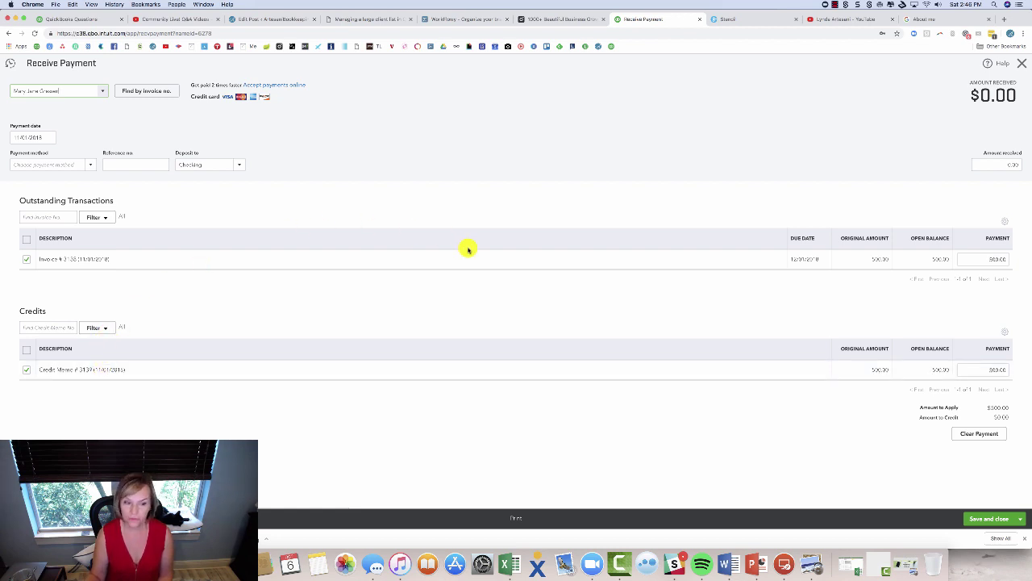
click(984, 520)
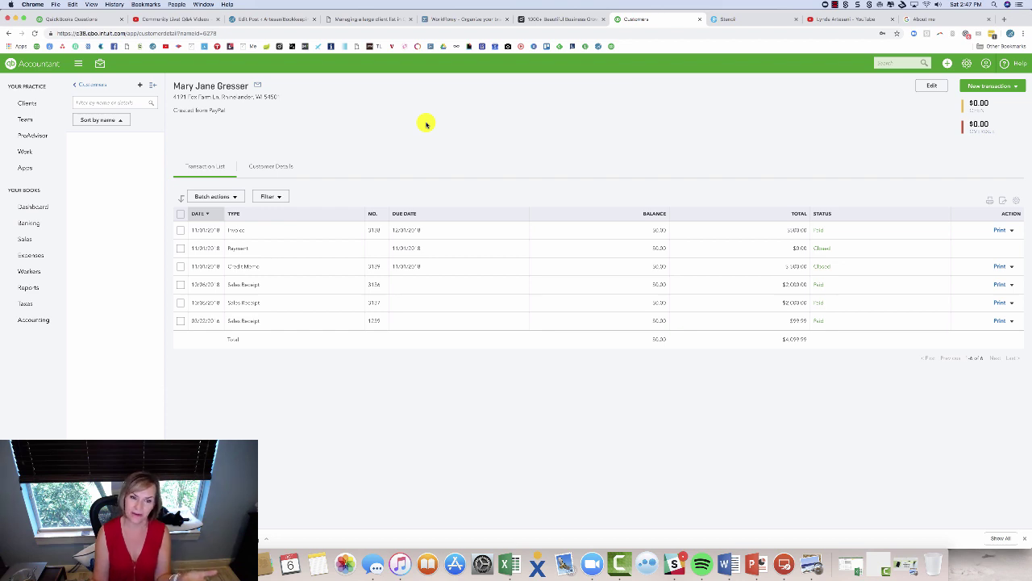
Step: Start a new check and choose the tenant as payee by searching for the last name
click(947, 62)
click(747, 129)
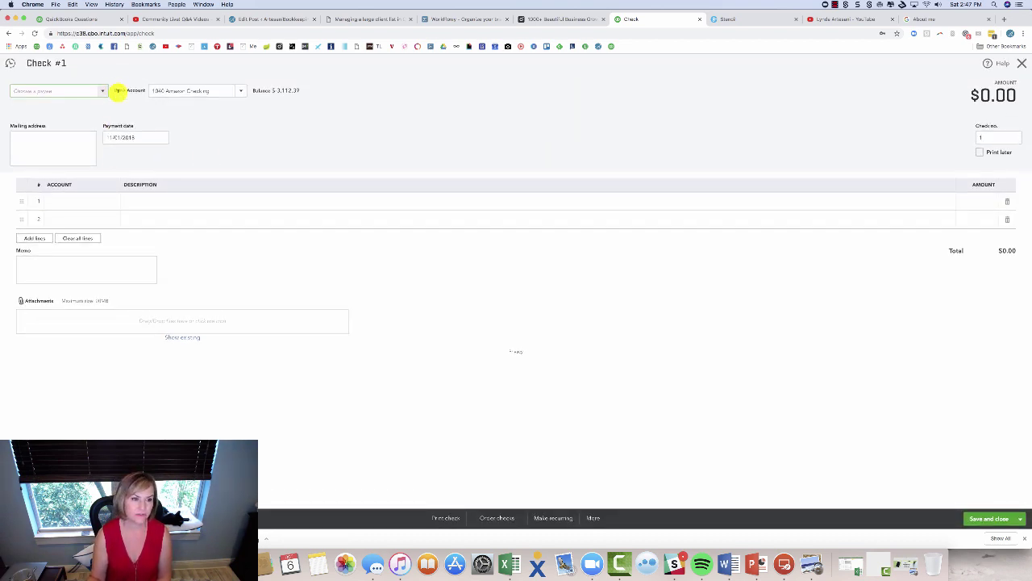
click(117, 91)
text(Mary gre)
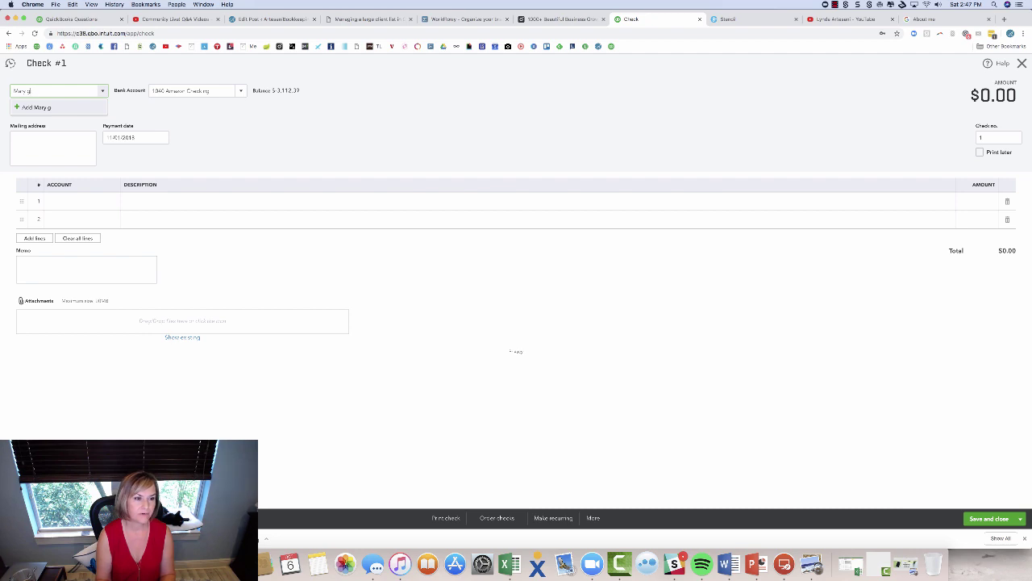
key(BackSpace)
key(BackSpace)
key(BackSpace)
key(BackSpace)
key(BackSpace)
key(BackSpace)
text(gress)
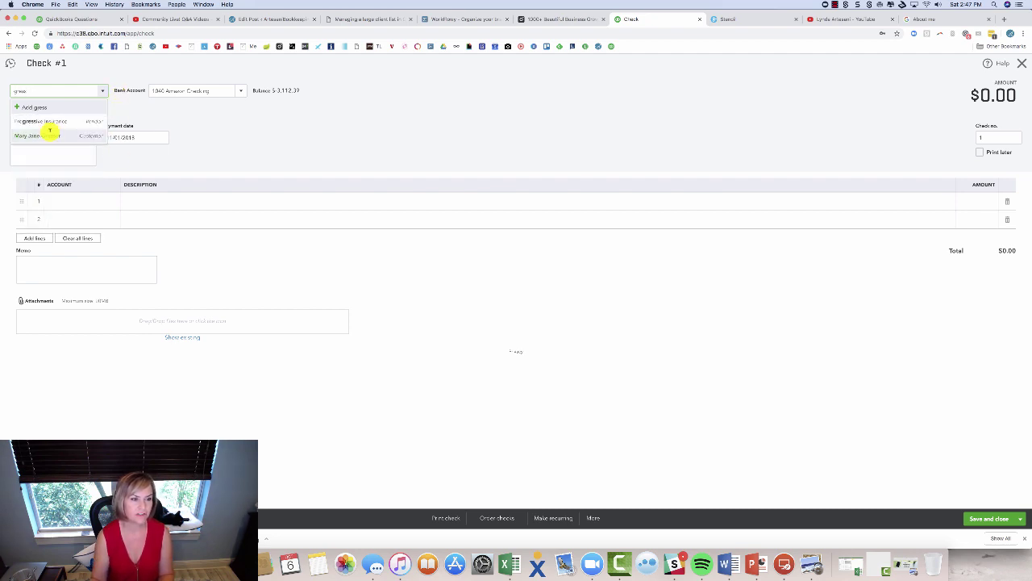
click(50, 135)
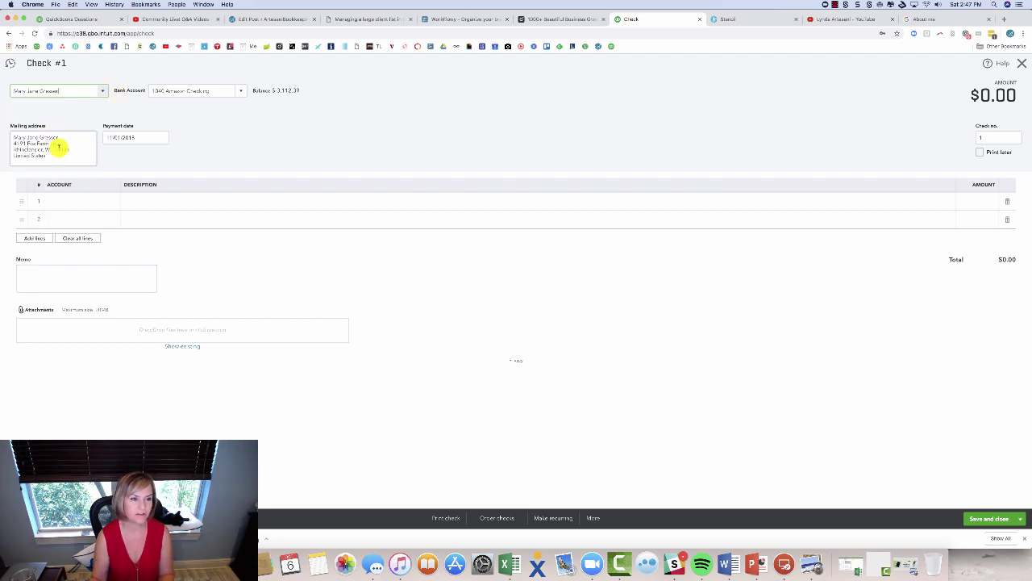
Step: Assign 500 on the check's first line to the Security Deposit liability account, mark it to print later and save it
click(91, 204)
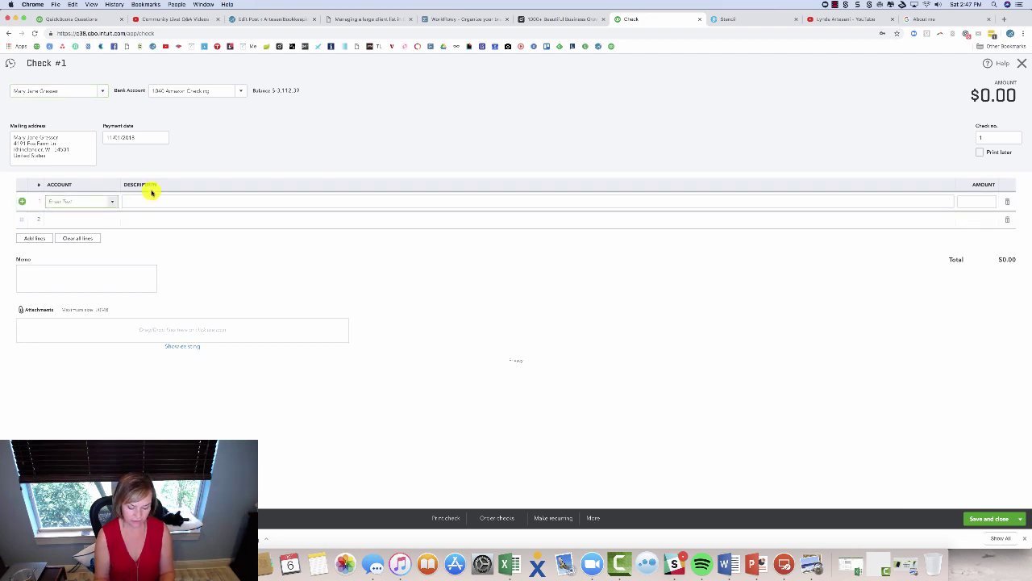
text(rent)
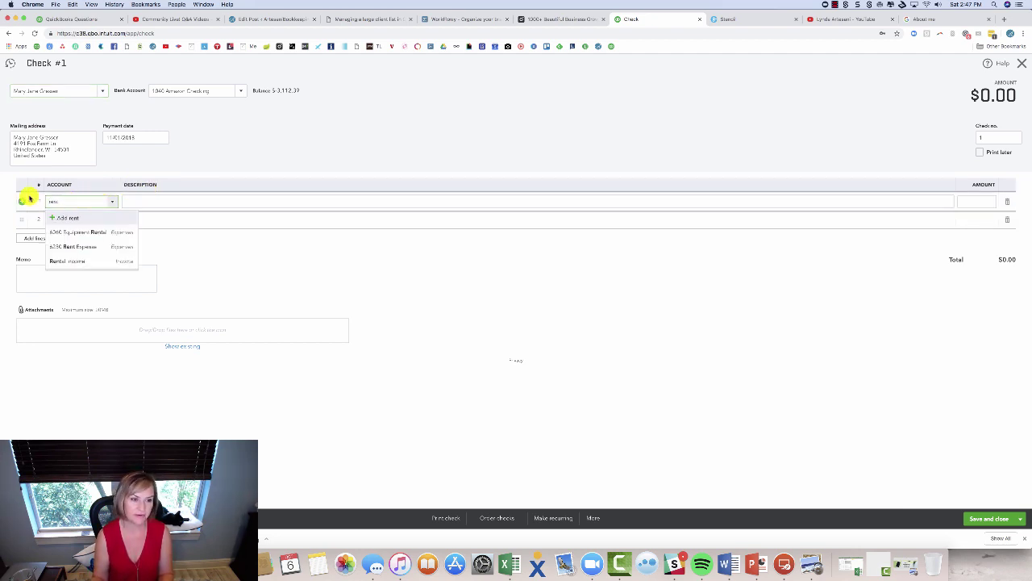
double_click(86, 200)
key(BackSpace)
text(sec)
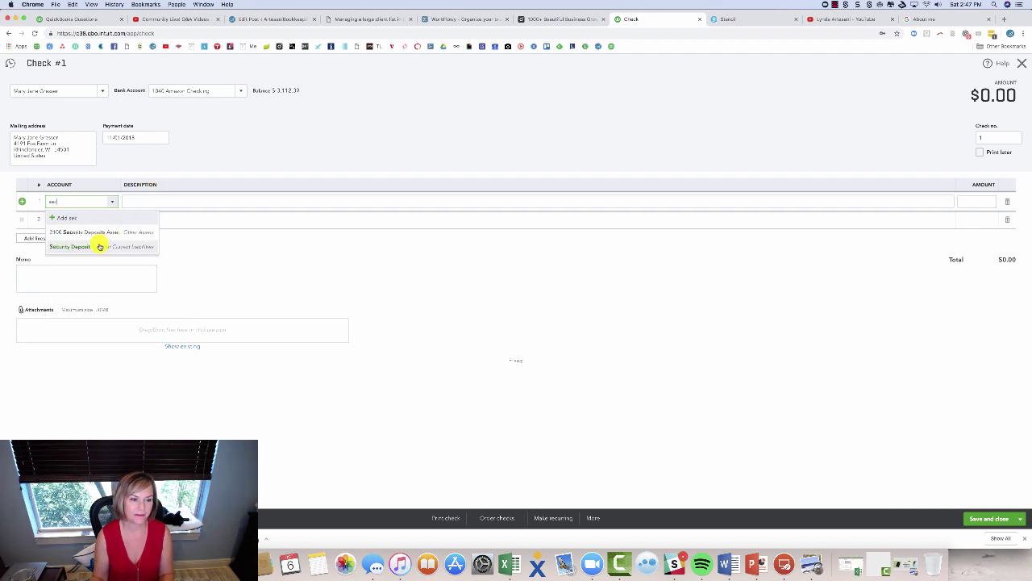
click(99, 244)
click(963, 203)
text(500)
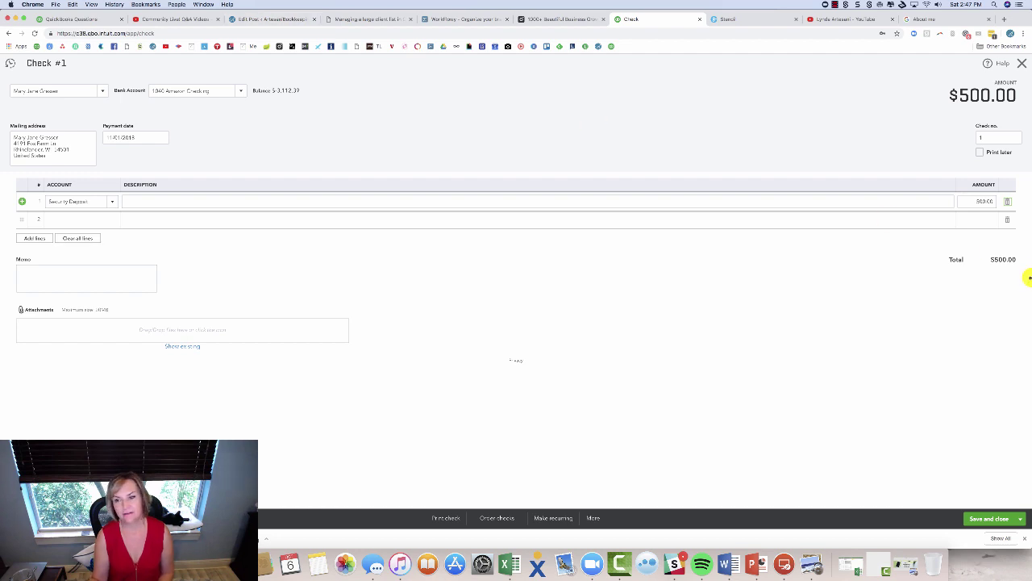
click(978, 152)
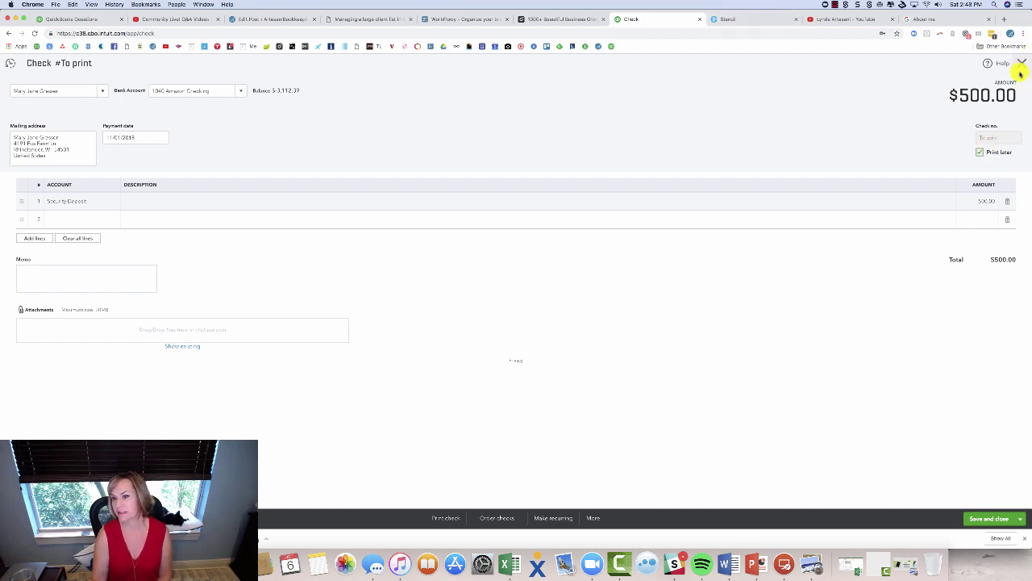
click(997, 522)
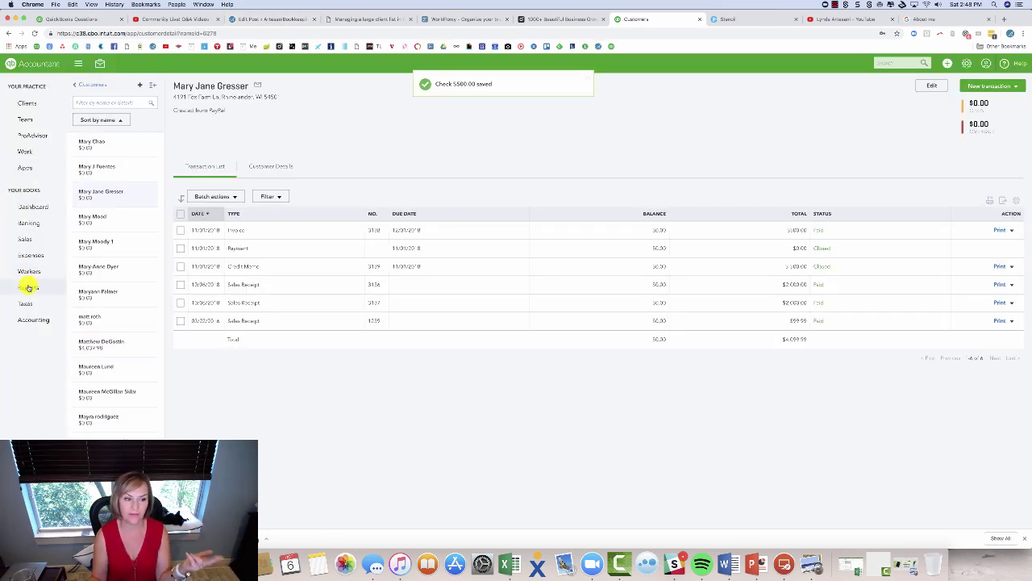
Step: Run the Balance Sheet report for all dates and examine the Security Deposit account under Other Current Liabilities
click(28, 288)
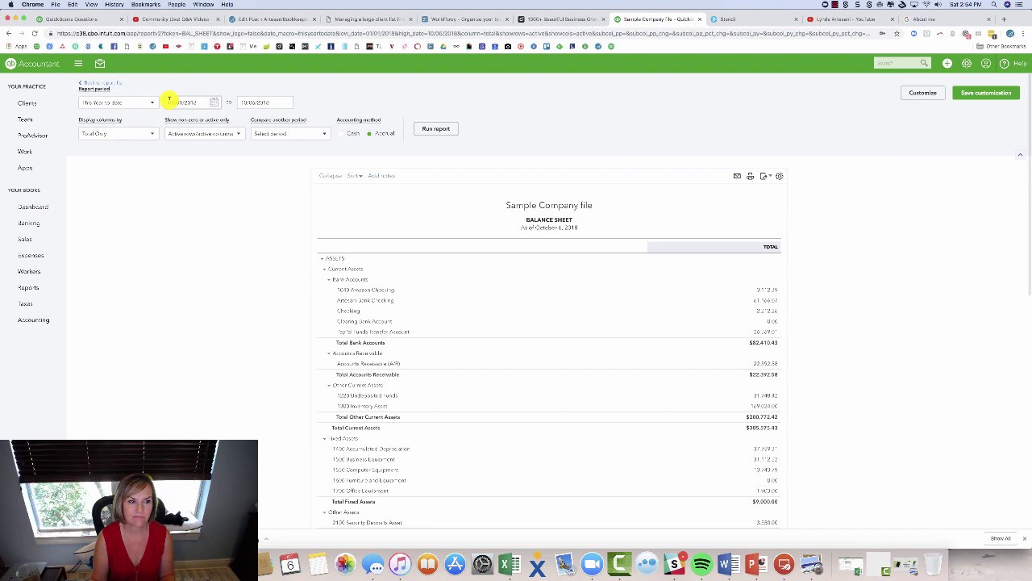
click(151, 102)
click(142, 121)
click(436, 128)
scroll(992, 227, down, 2)
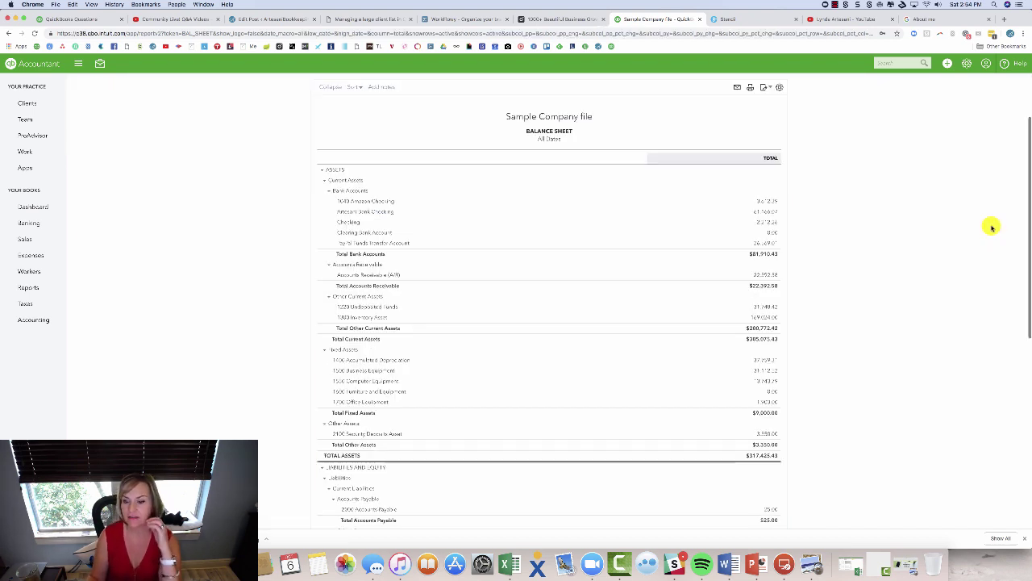
scroll(989, 234, down, 5)
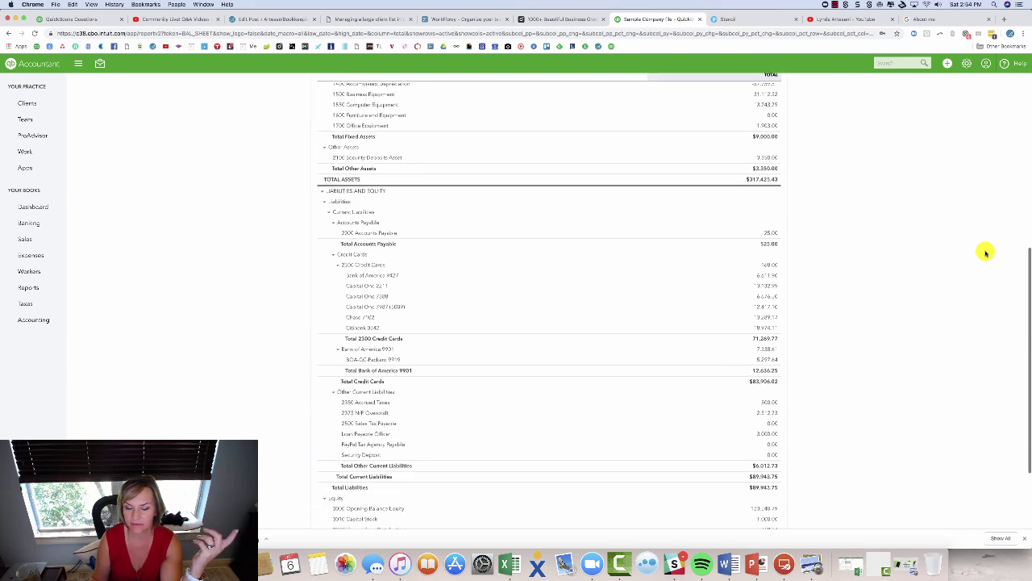
scroll(986, 253, down, 3)
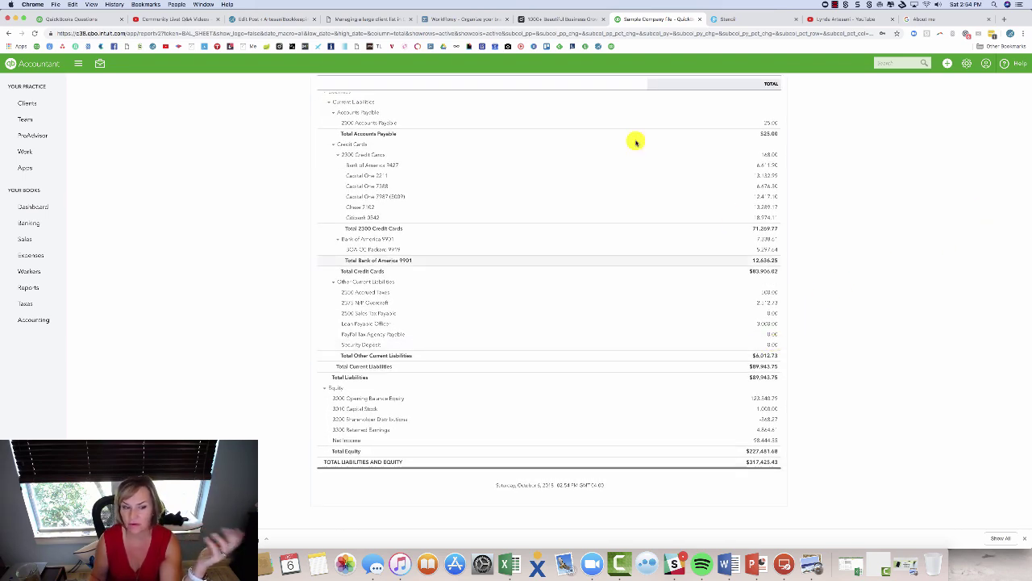
Step: Run the Profit and Loss report for all dates and examine the transactions behind Rental Income
click(29, 289)
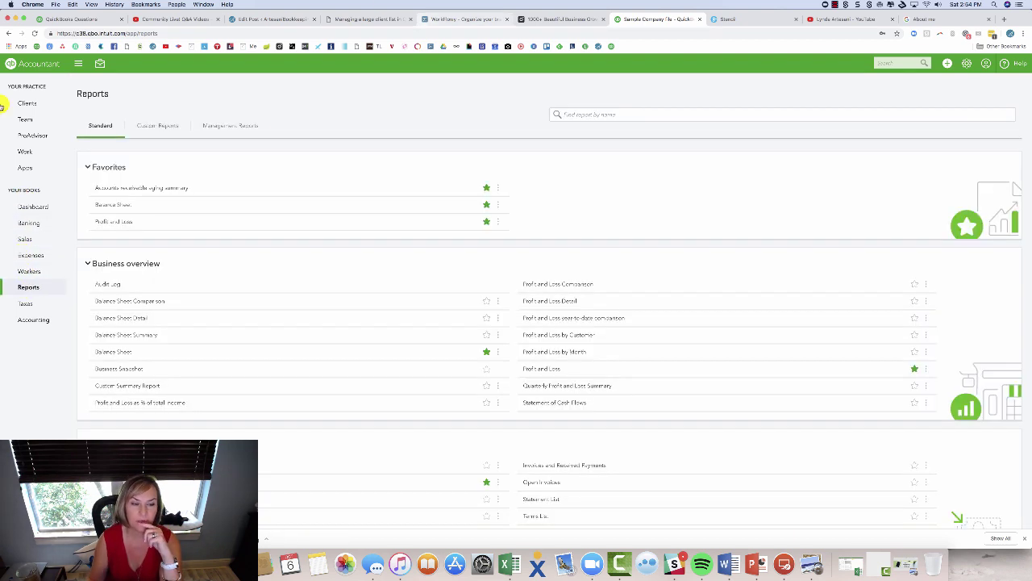
click(115, 222)
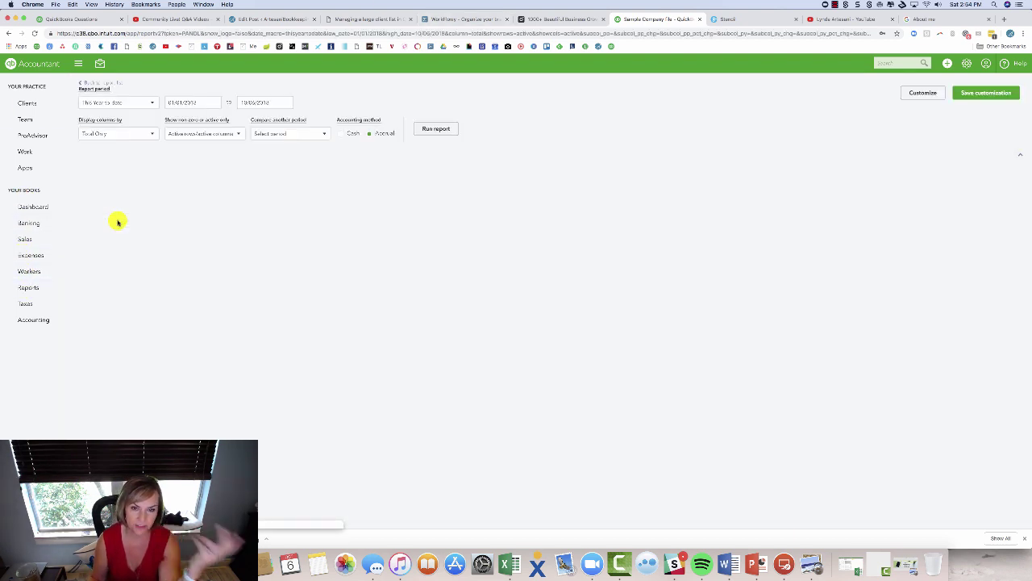
click(767, 280)
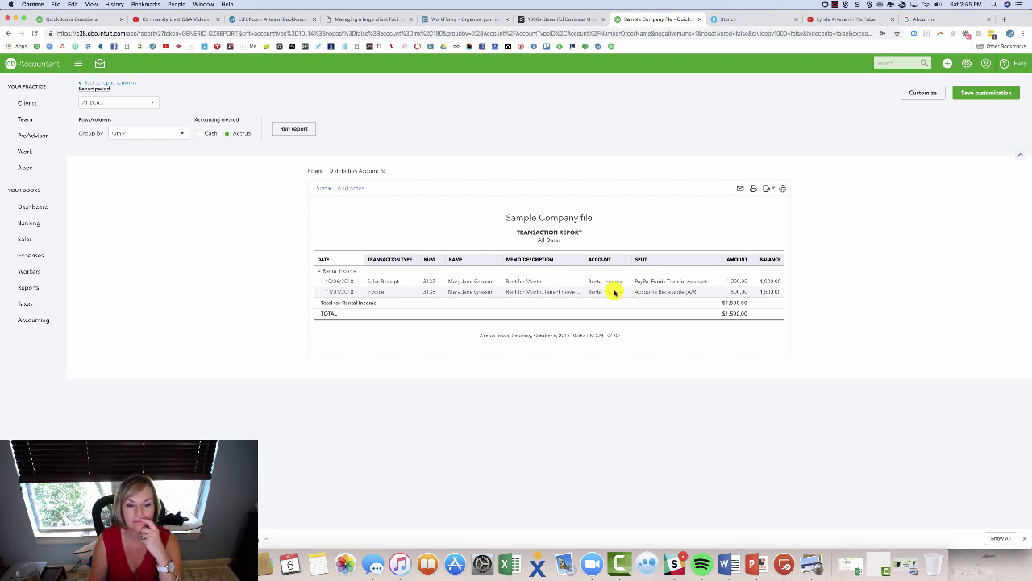
click(121, 83)
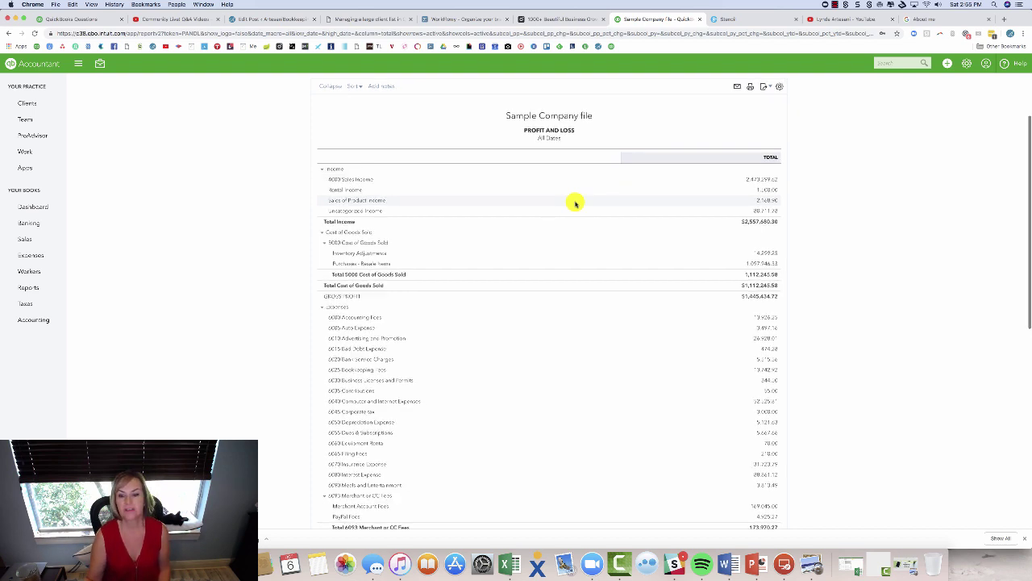
click(772, 189)
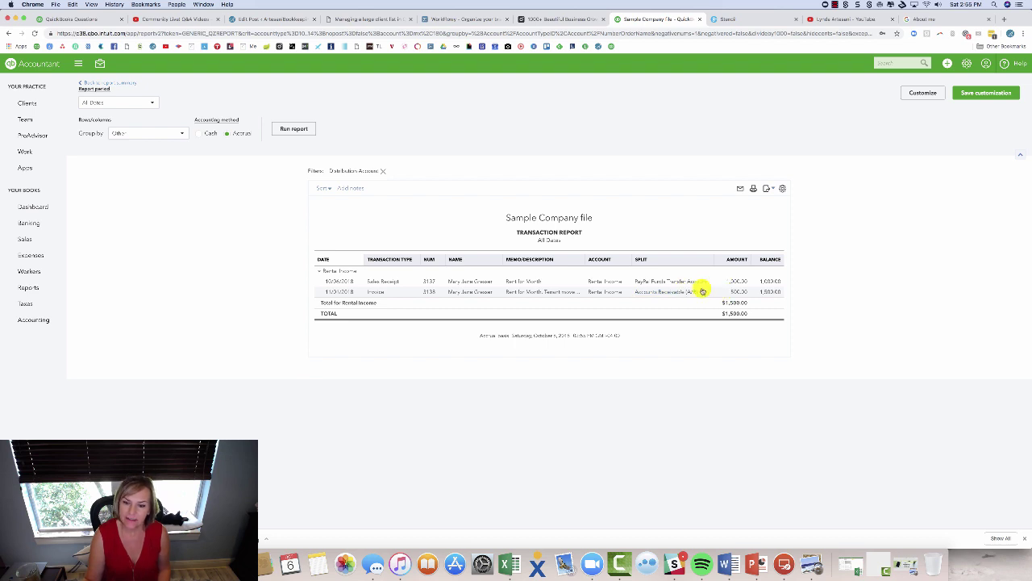
Step: Find the tenant in the customer list by first name and open the record to review the transaction list
click(28, 242)
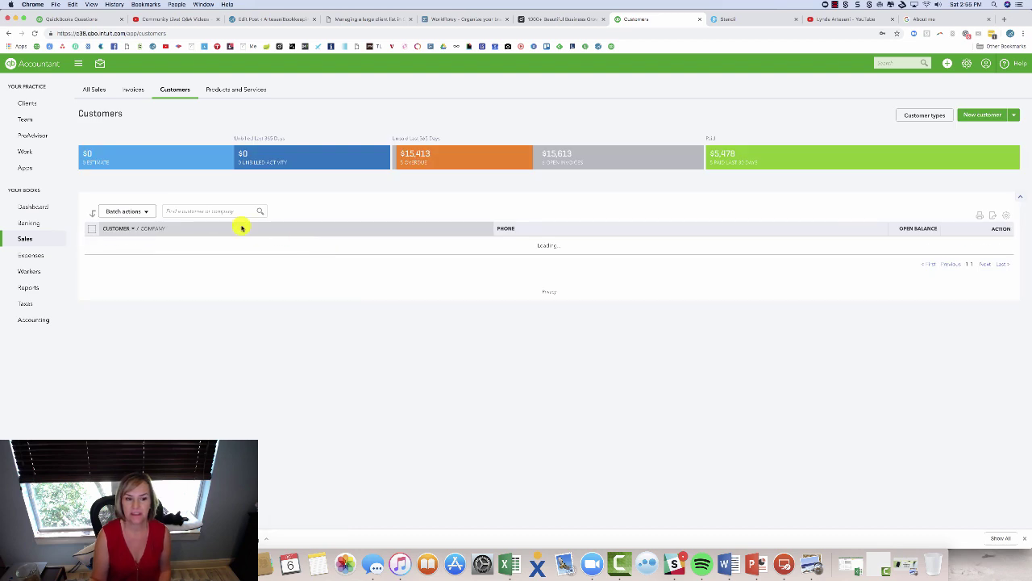
click(198, 211)
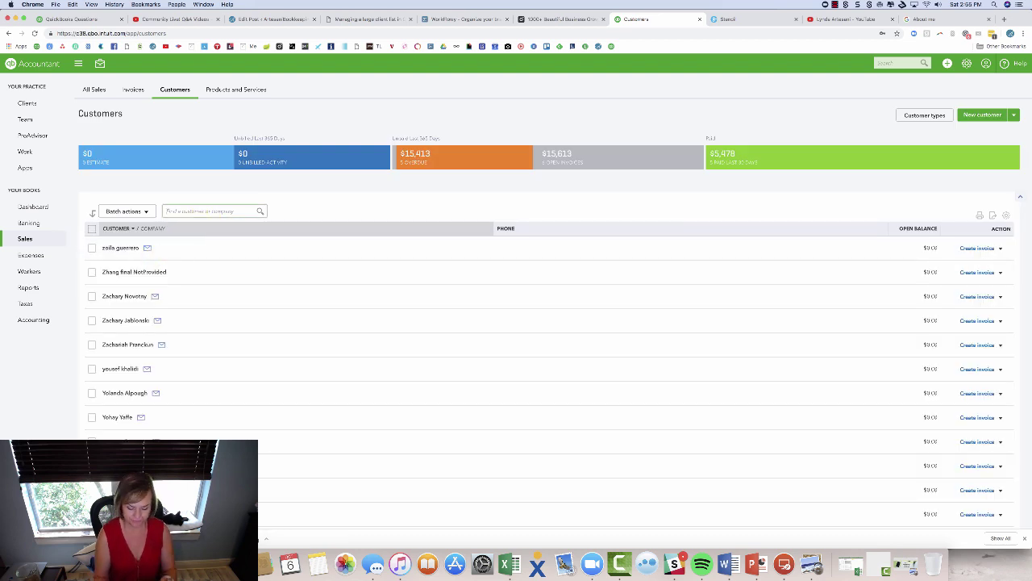
text(Harp)
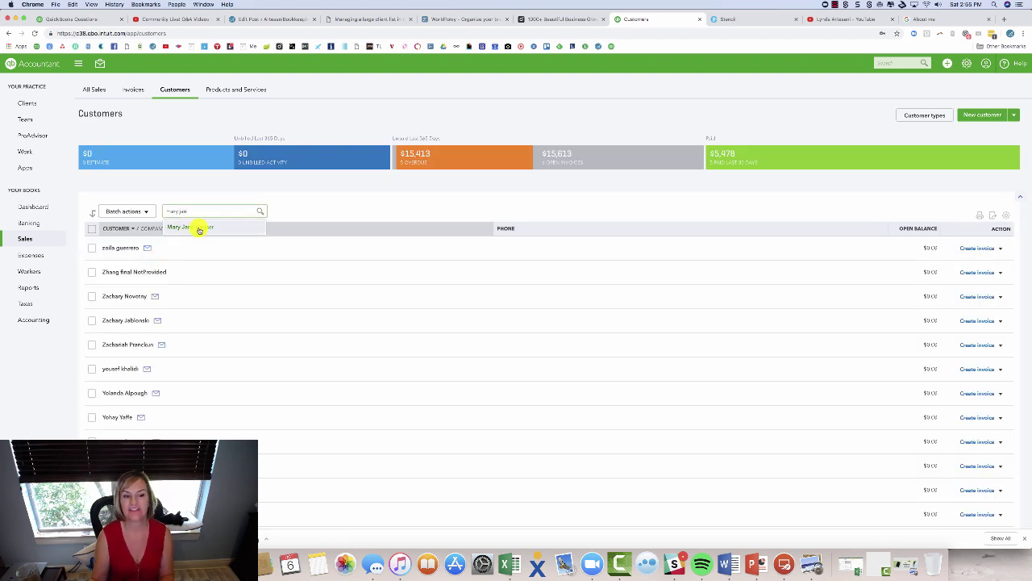
click(200, 229)
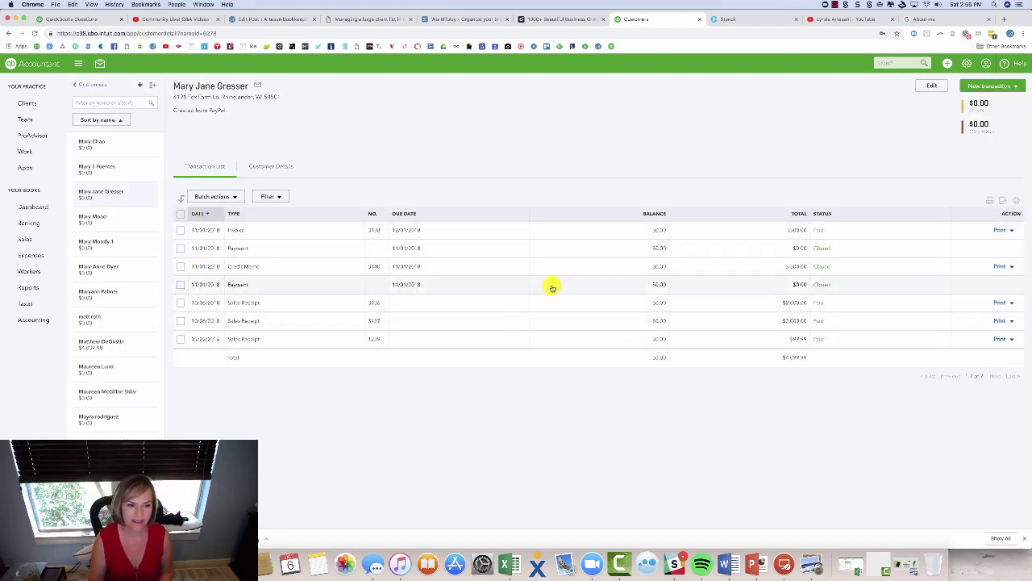
Step: Reopen the tenant's recent 500 check and add a second line for Repairs and Maintenance with the description "damages to apt."
click(893, 64)
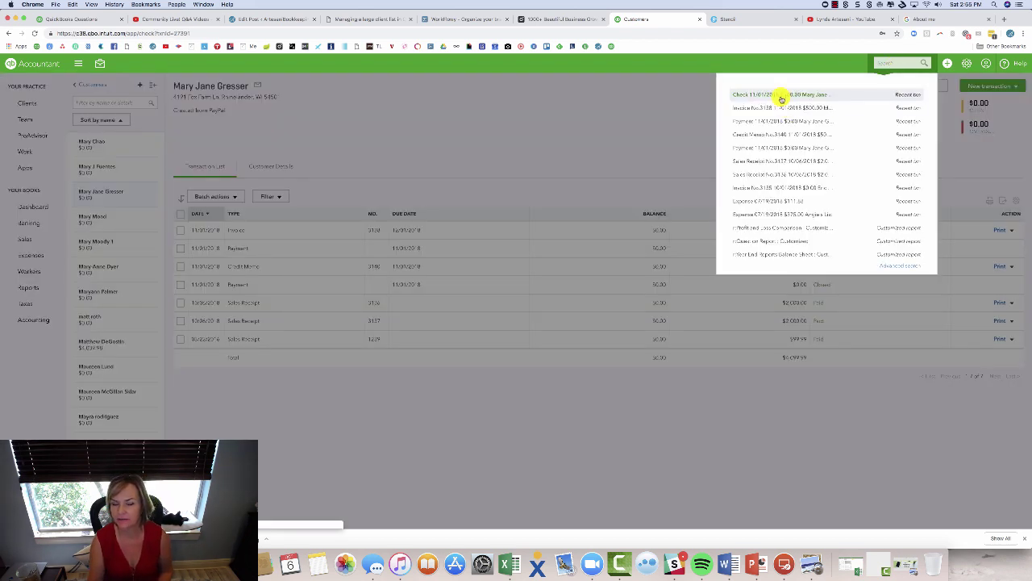
click(780, 97)
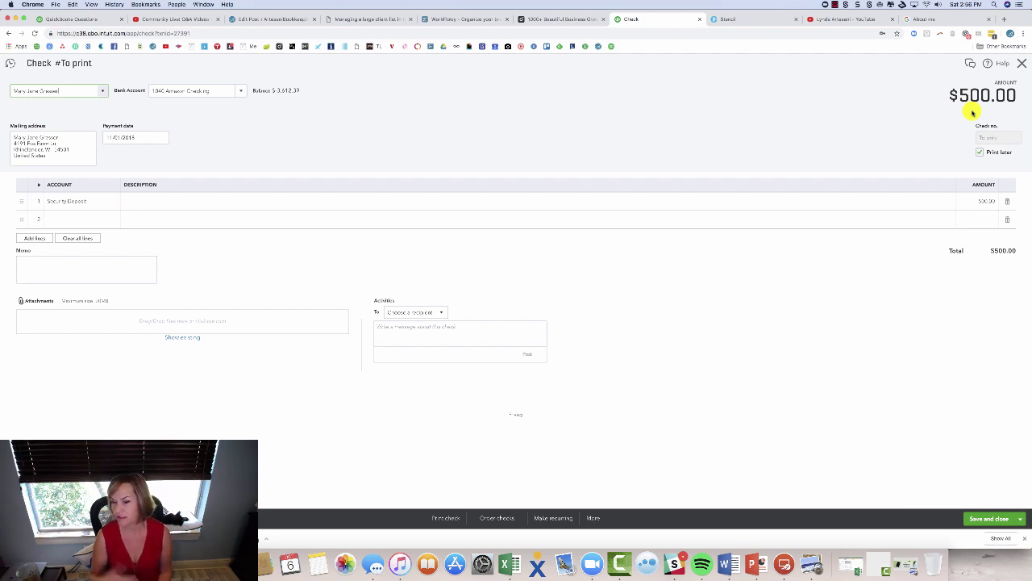
click(96, 220)
text(Repa)
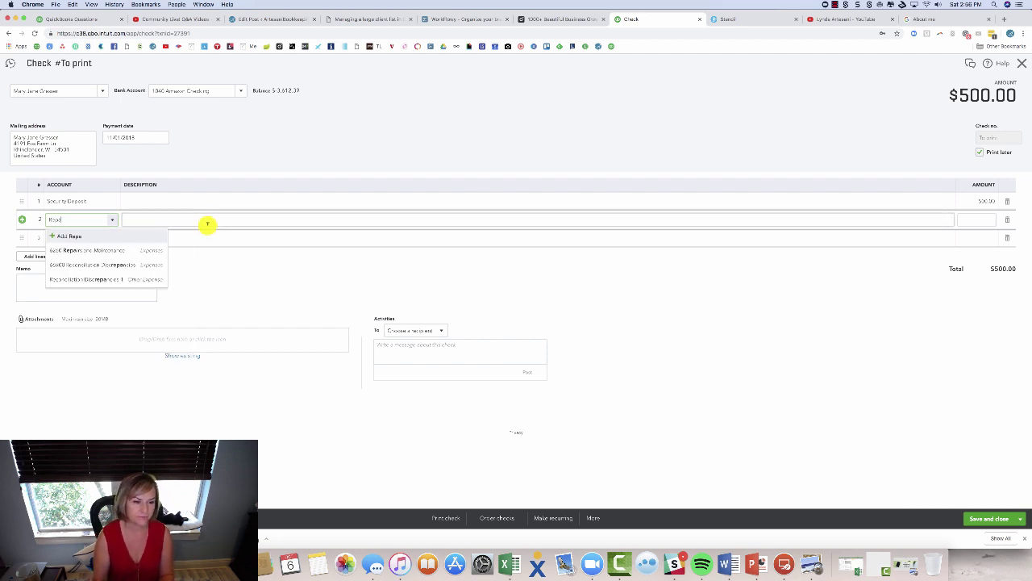
click(122, 250)
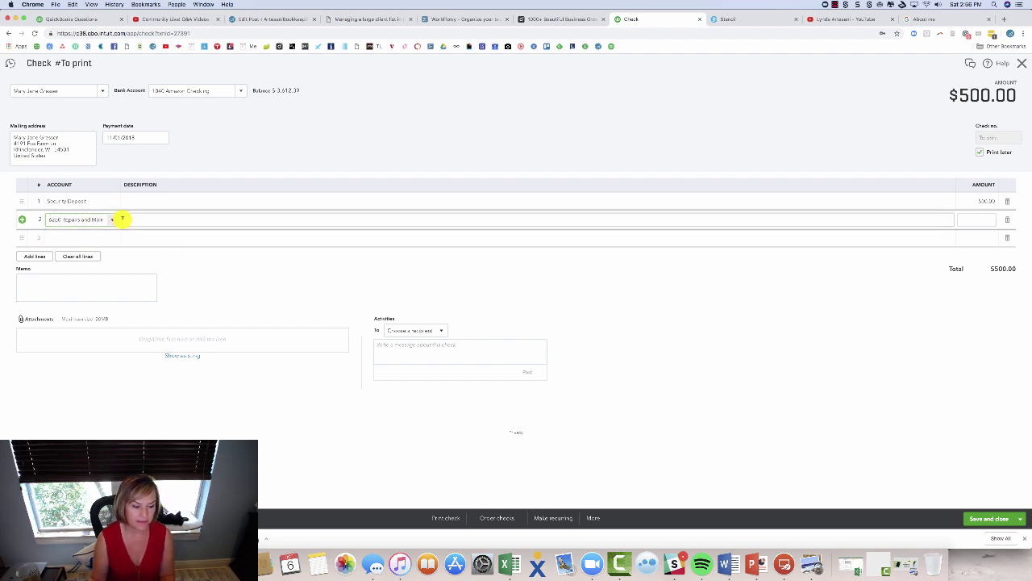
click(251, 220)
text(d)
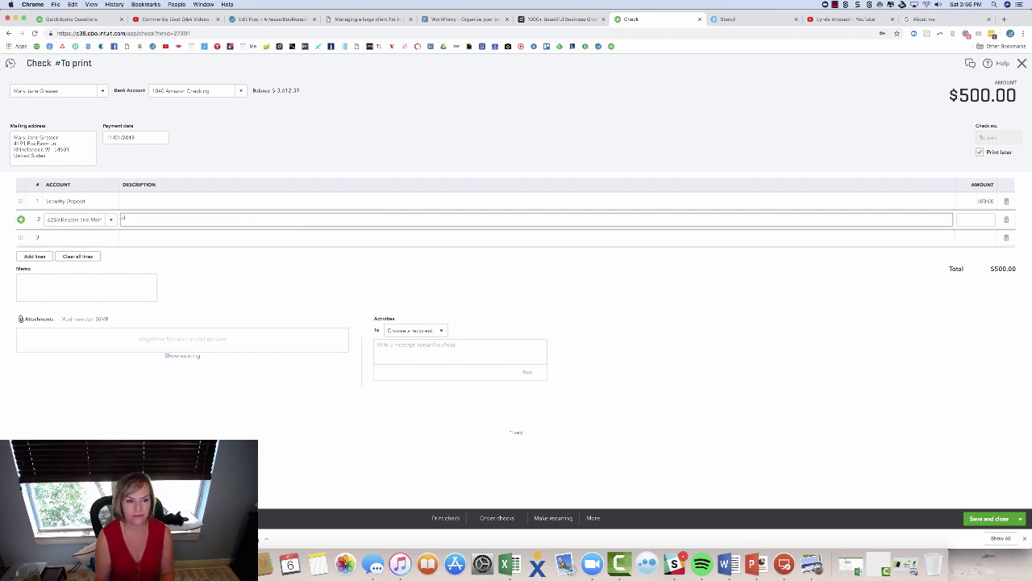
text(rmages to wall)
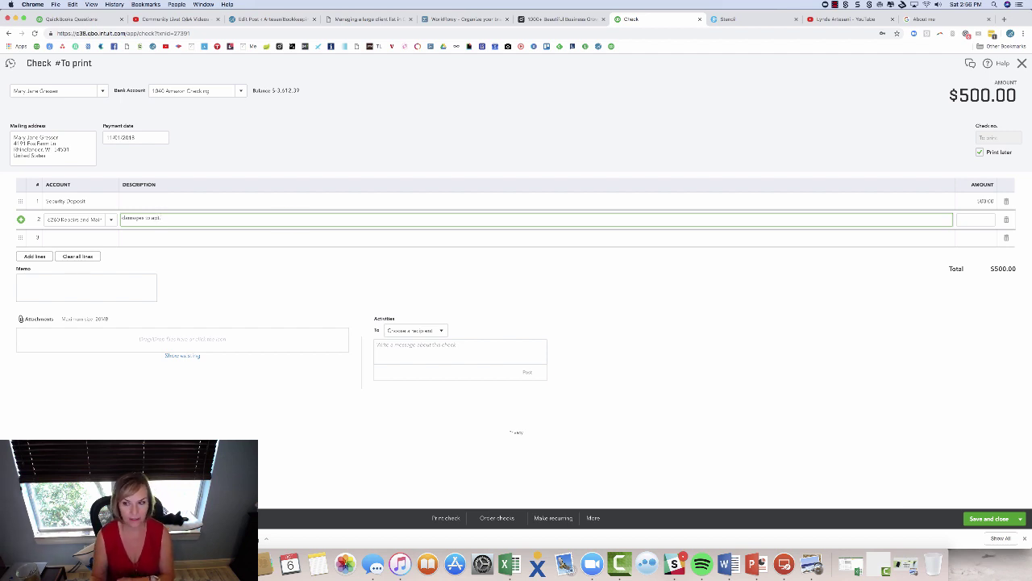
Step: Enter -500 on the check's Repairs and Maintenance line, turn off printing later and save the check
click(963, 218)
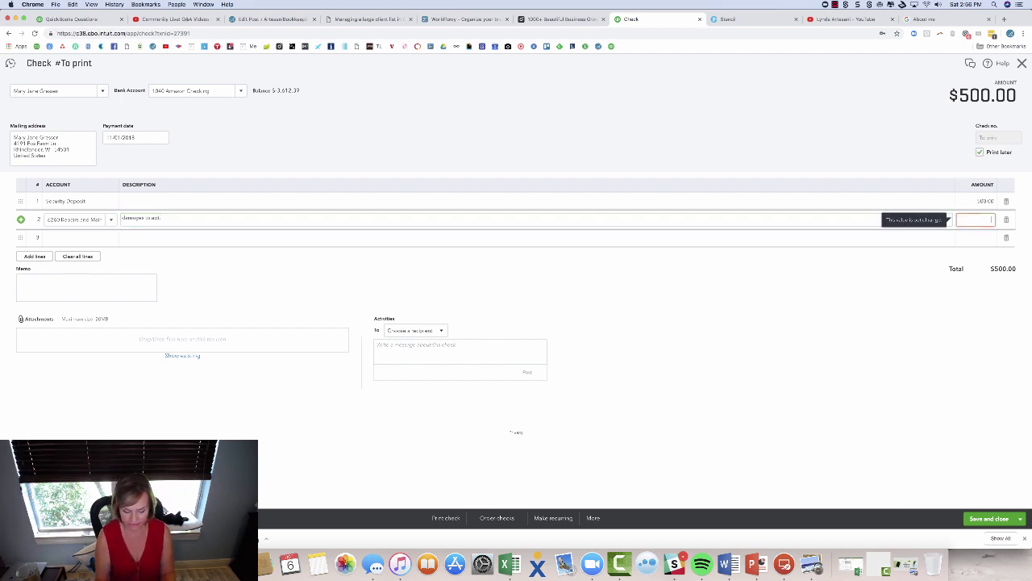
text(-500)
key(Tab)
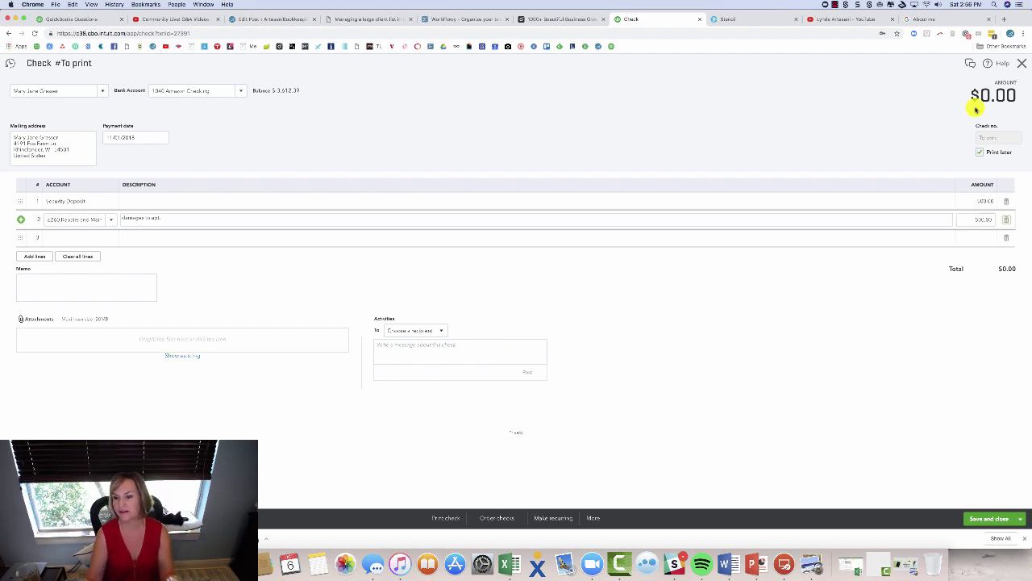
click(979, 152)
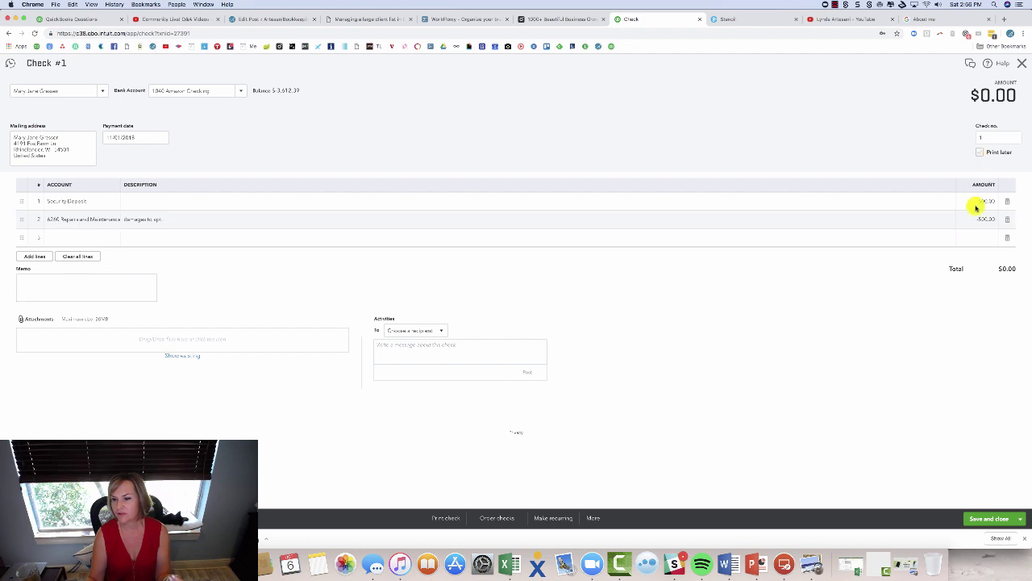
click(987, 514)
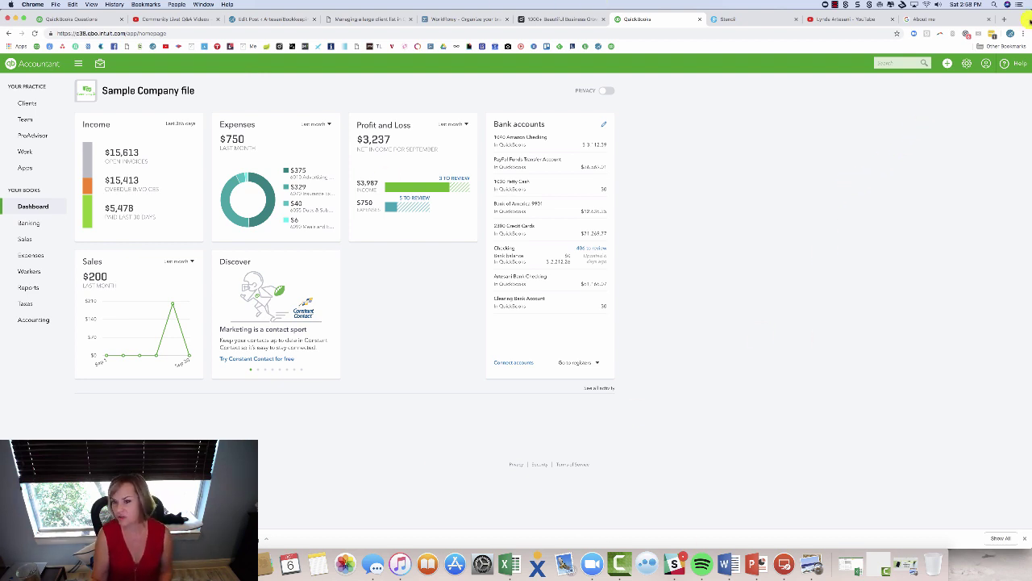
Step: Open the reconciliation tool and choose the Security Deposit liability account
click(964, 63)
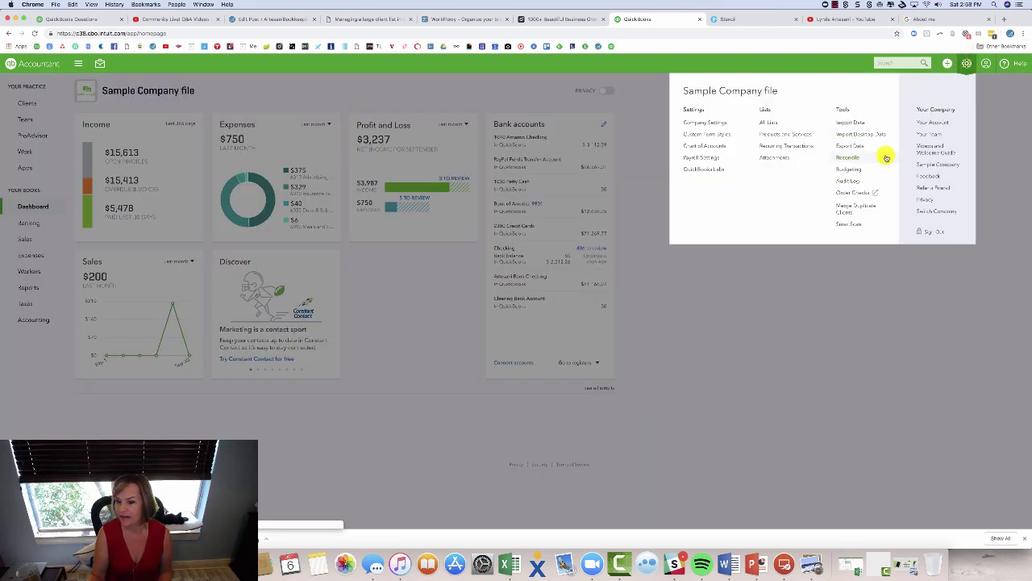
click(847, 157)
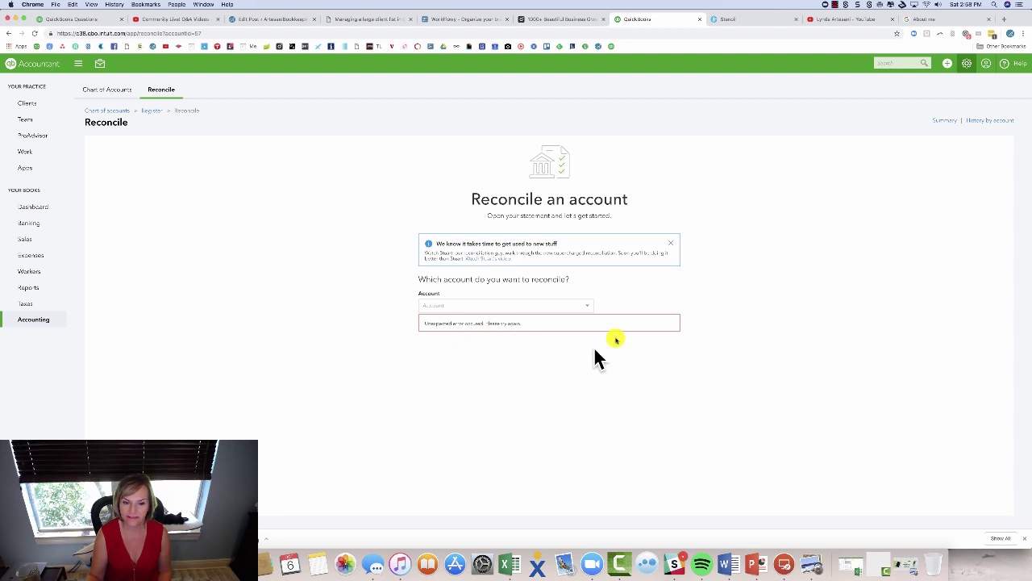
click(589, 304)
scroll(547, 348, down, 5)
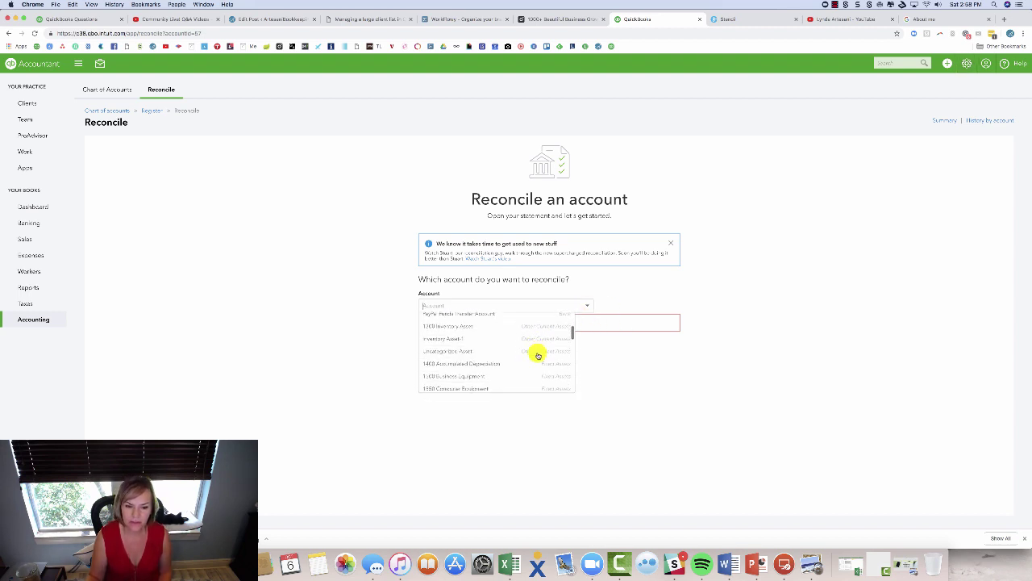
scroll(538, 355, down, 3)
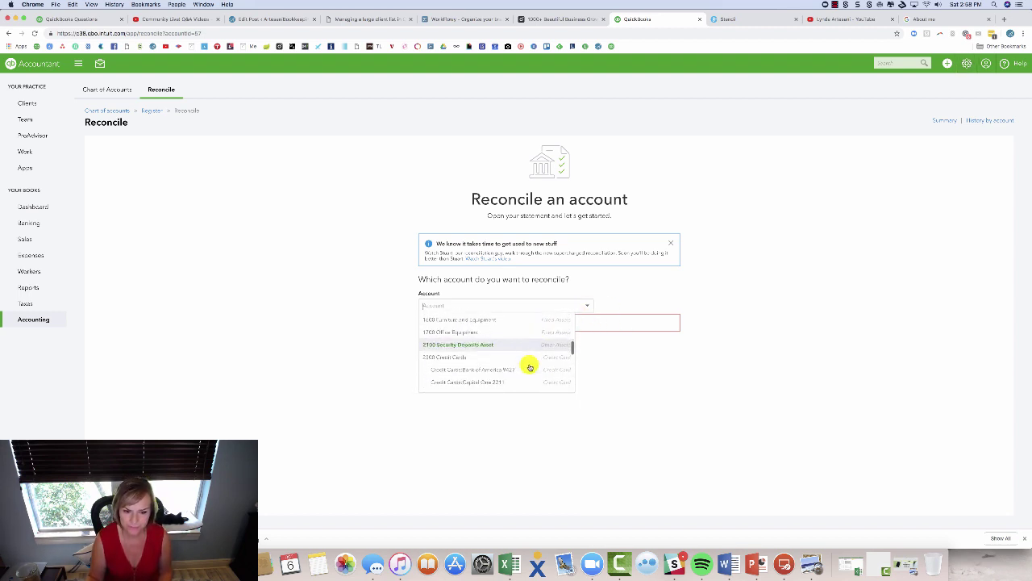
scroll(530, 367, down, 5)
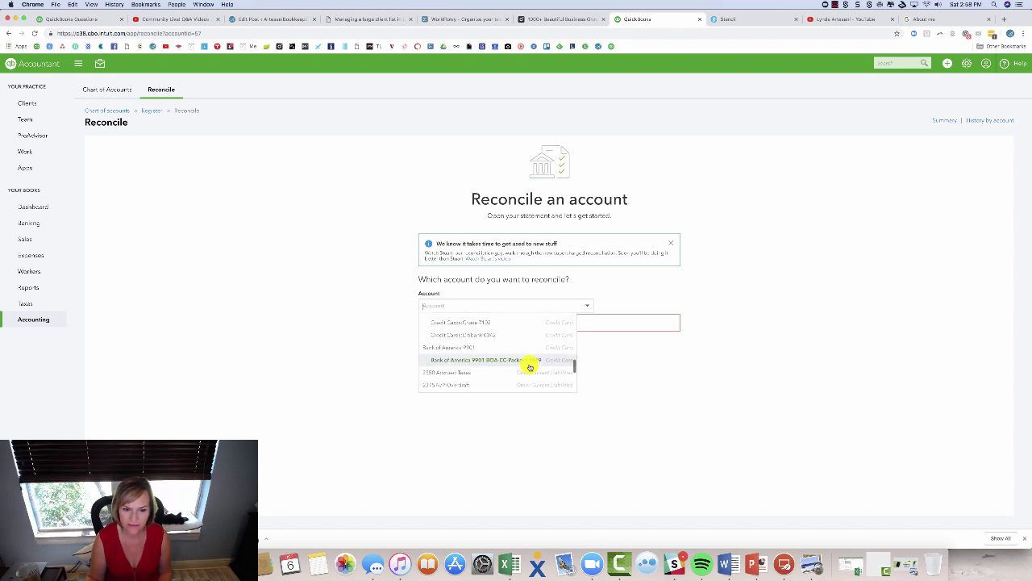
scroll(529, 362, down, 3)
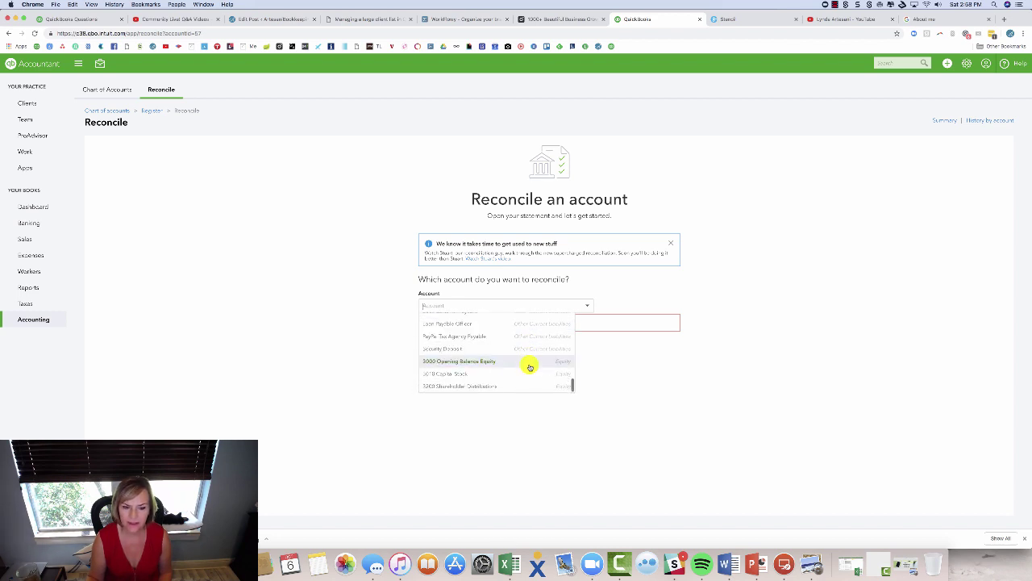
click(528, 353)
Step: Start reconciling the Security Deposit account with an ending balance of 0.00 and an ending date of 11/5/18
click(509, 362)
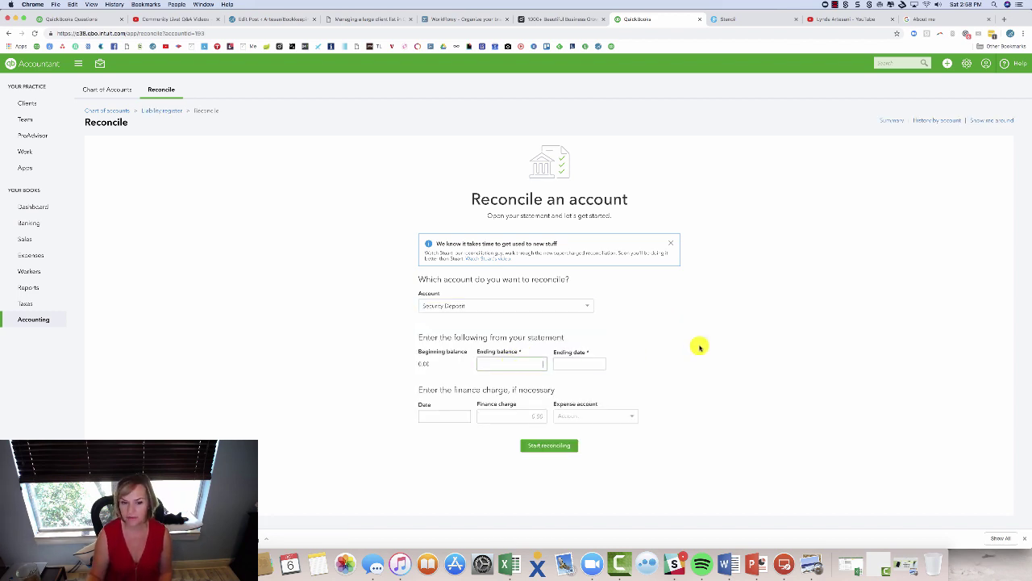
click(587, 363)
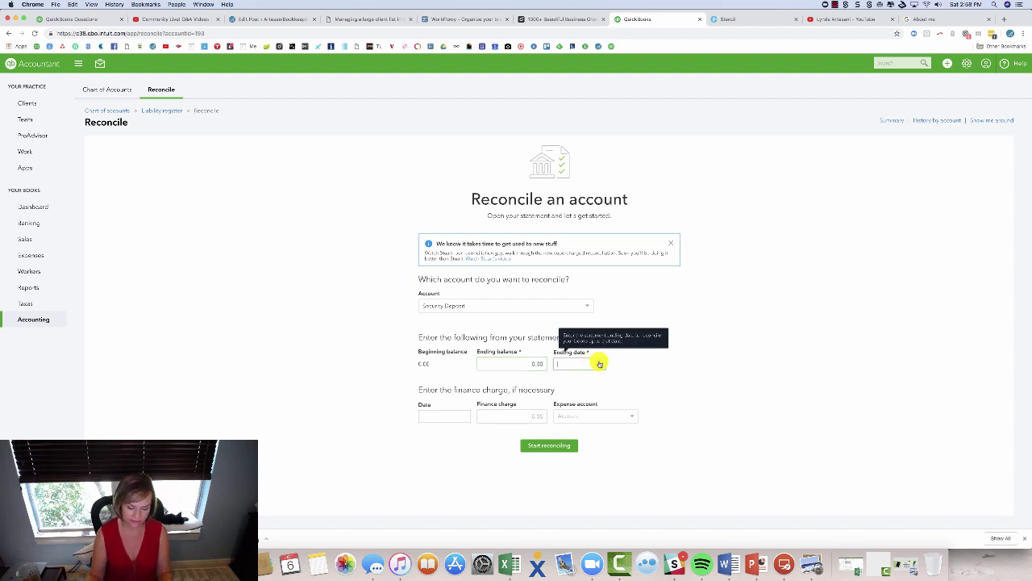
text(11/5/1)
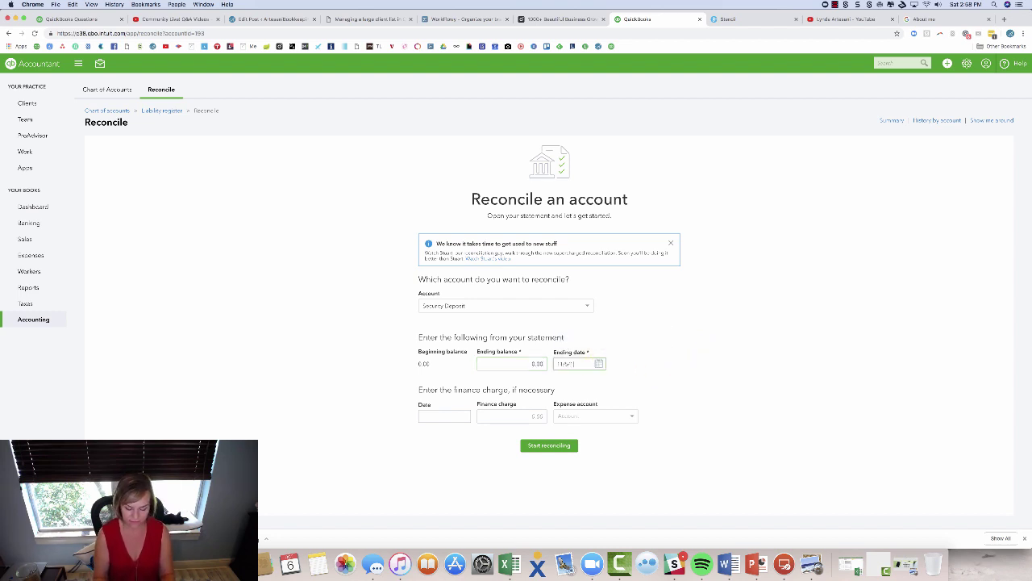
text(8)
click(551, 445)
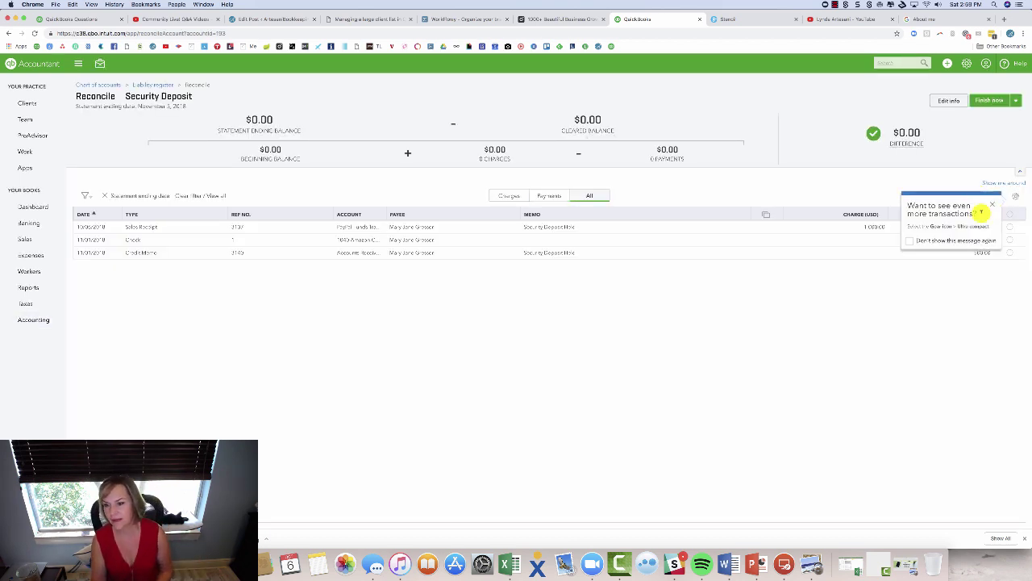
Step: Dismiss the display hint permanently and mark all three Security Deposit transactions as cleared
click(910, 241)
click(994, 206)
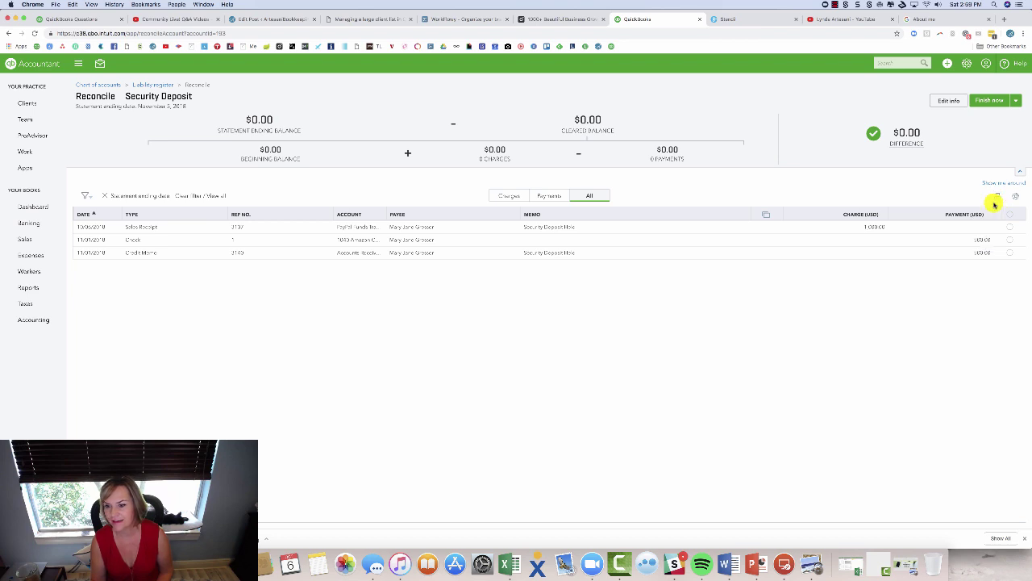
click(1012, 215)
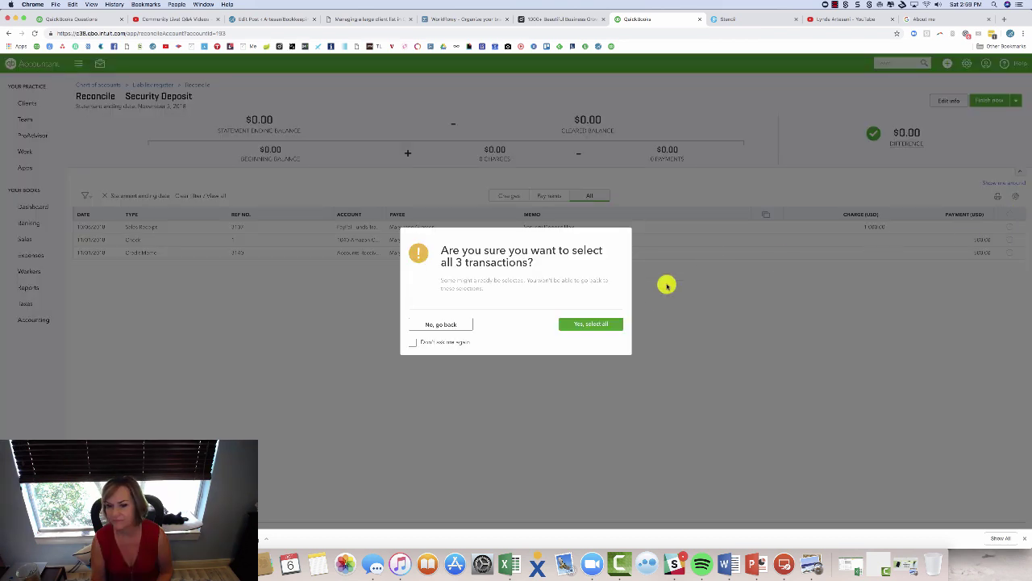
click(593, 324)
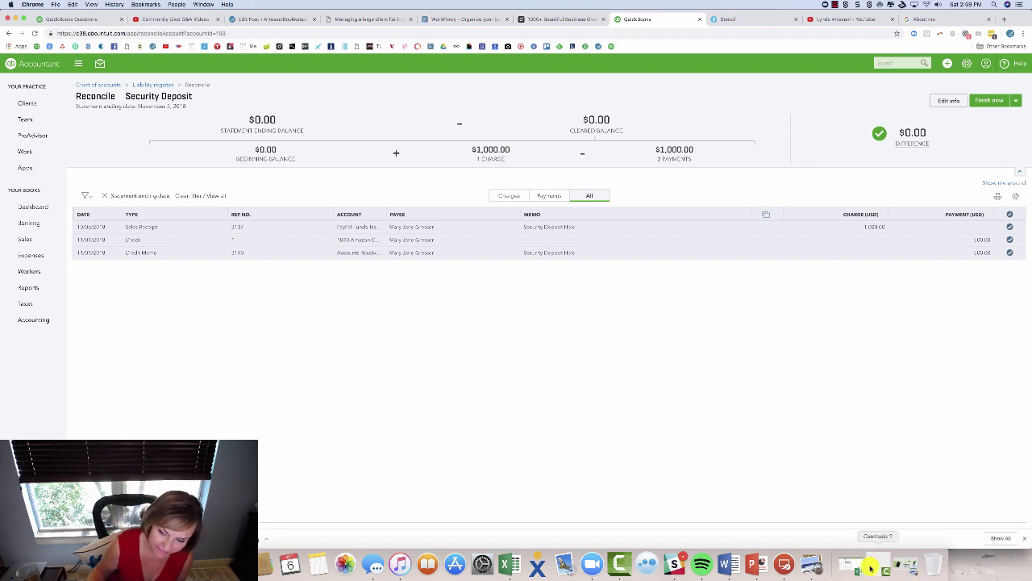
click(899, 563)
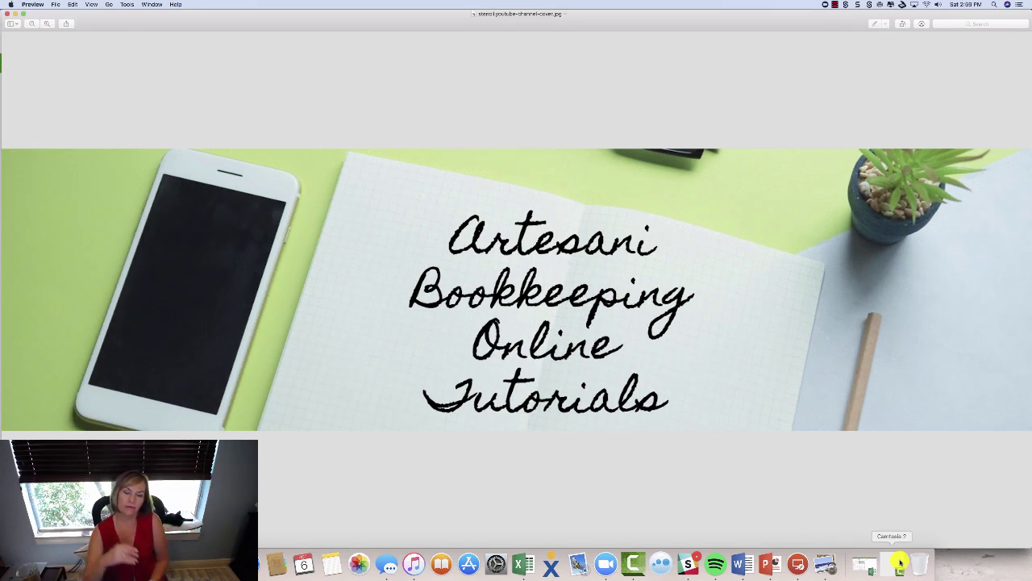